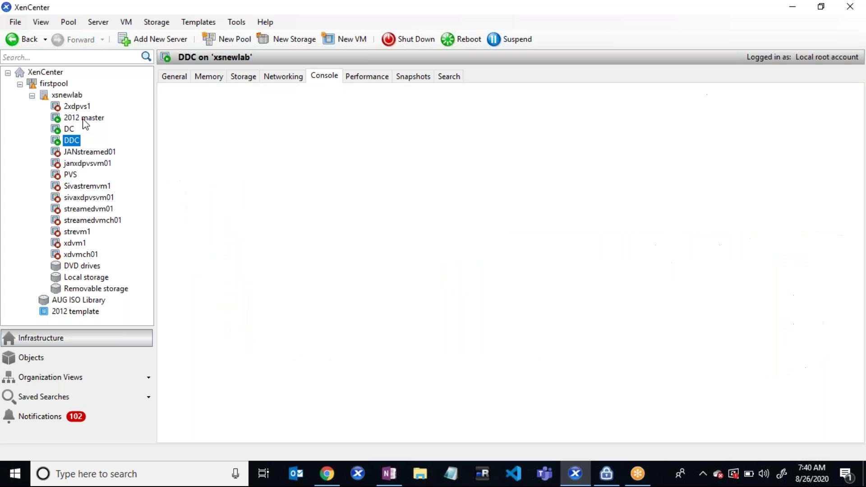
Open the 2012 master VM's console, cancel the remote desktop connection and close the Citrix Workspace account window
left_click(84, 118)
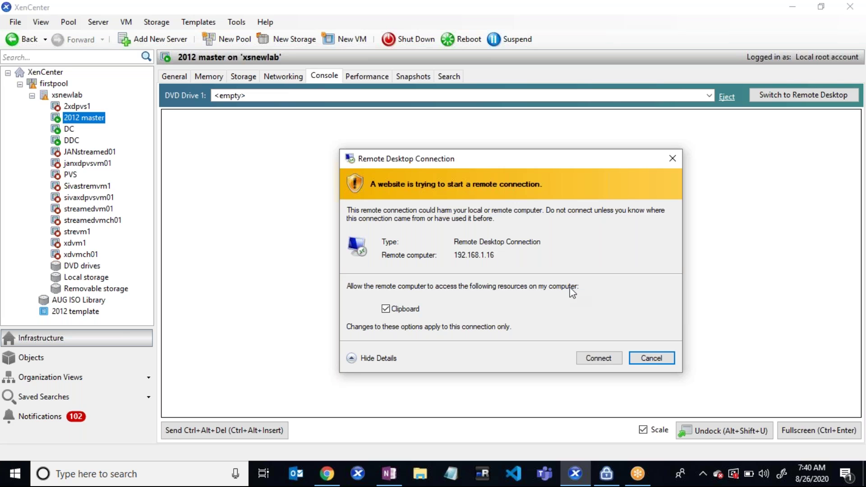
left_click(641, 361)
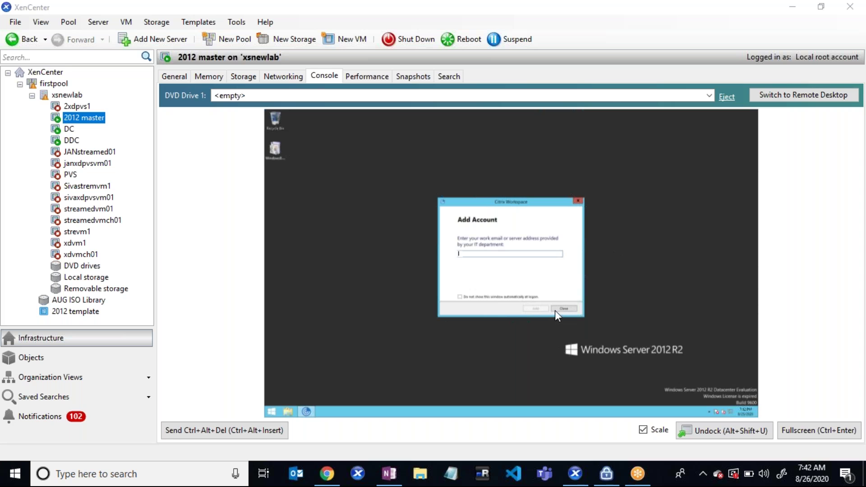
left_click(567, 309)
left_click(567, 311)
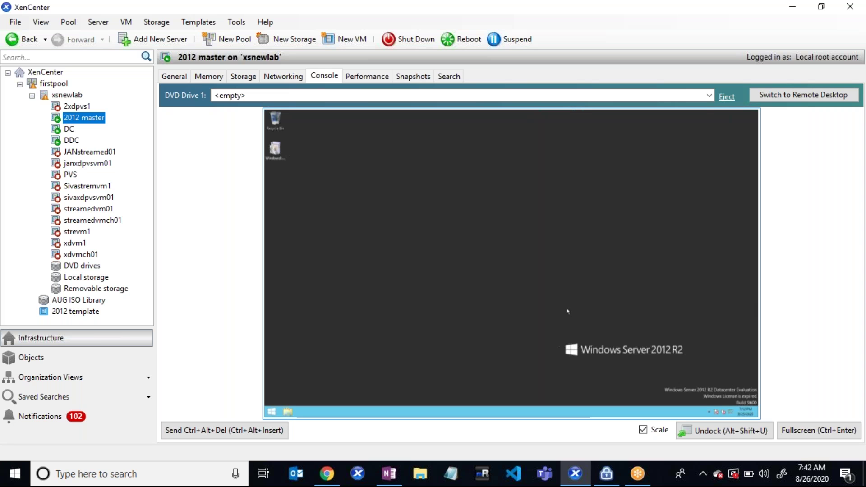
Mount Citrix_Virtual_Apps_and_Desktops_7_1903.iso in the 2012 master VM's DVD drive and show its console full screen
left_click(708, 95)
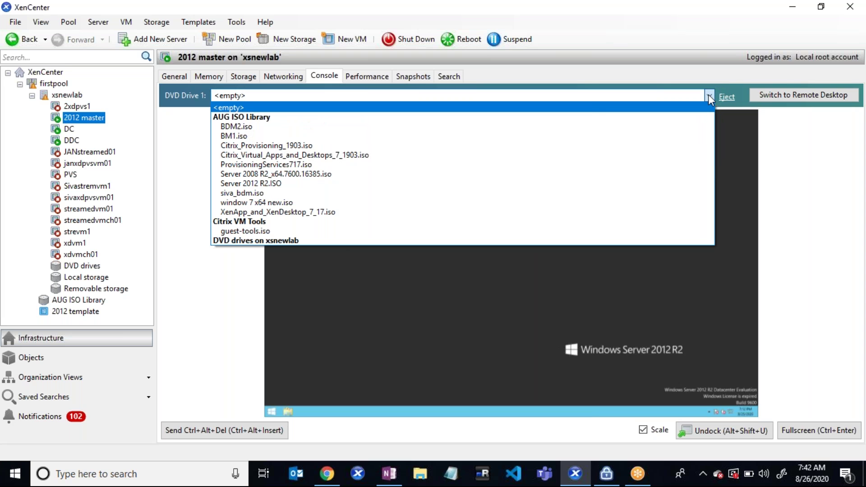
left_click(403, 155)
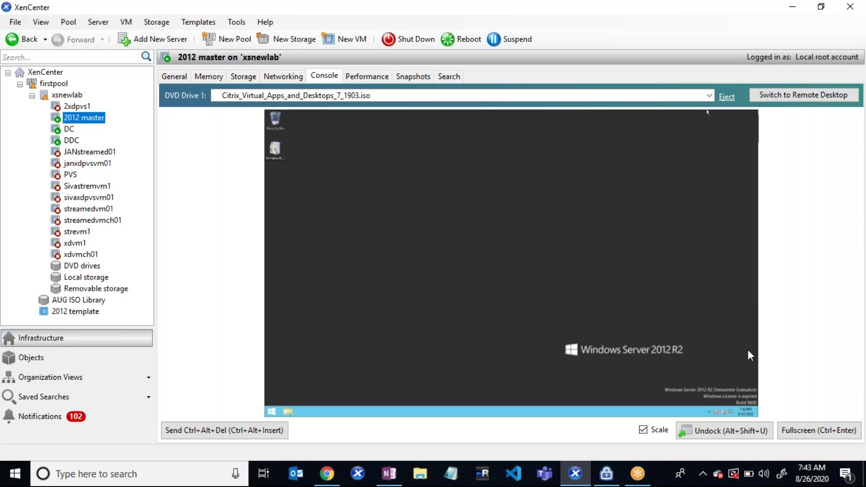
left_click(785, 434)
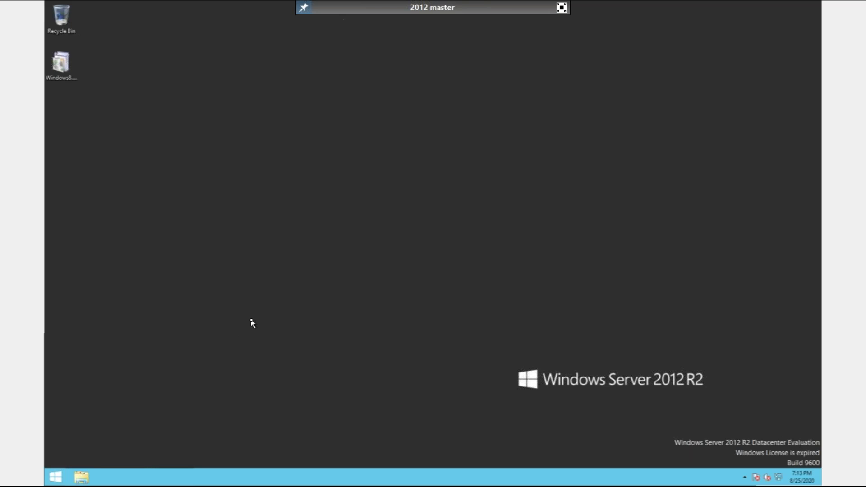
Browse the contents of the CVAD 1903 CD drive (D:) in the VM's File Explorer
key("super+e")
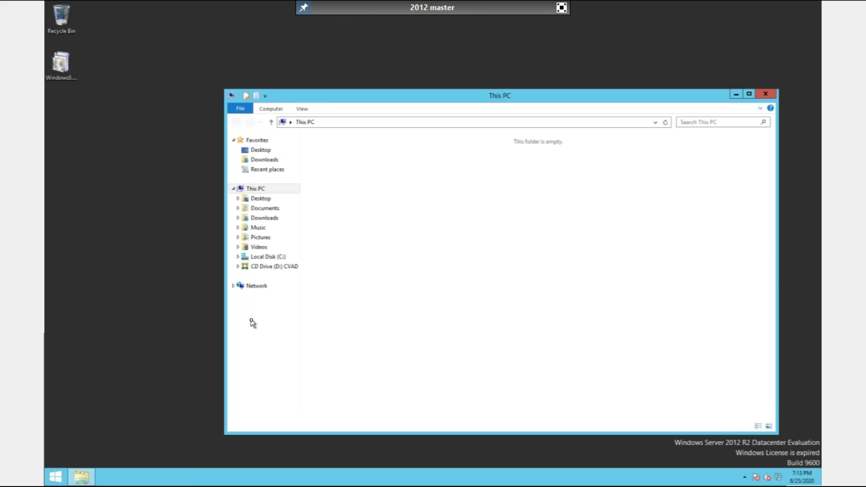
left_click(474, 227)
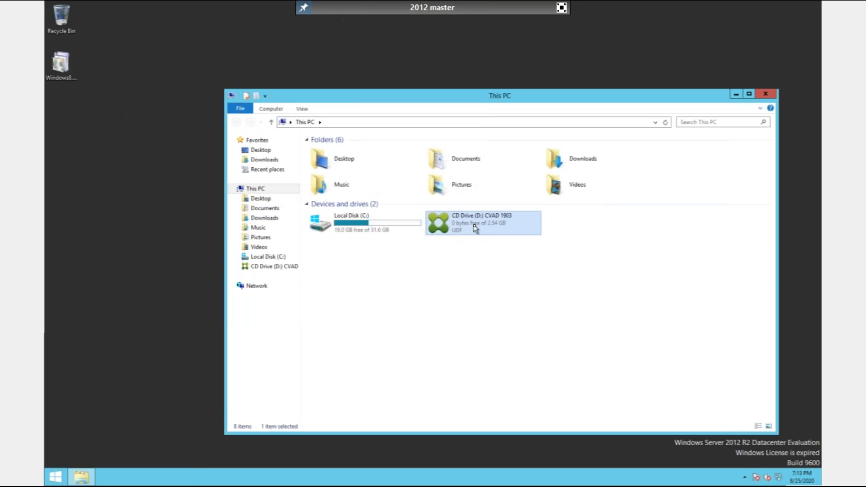
double_click(473, 225)
right_click(473, 224)
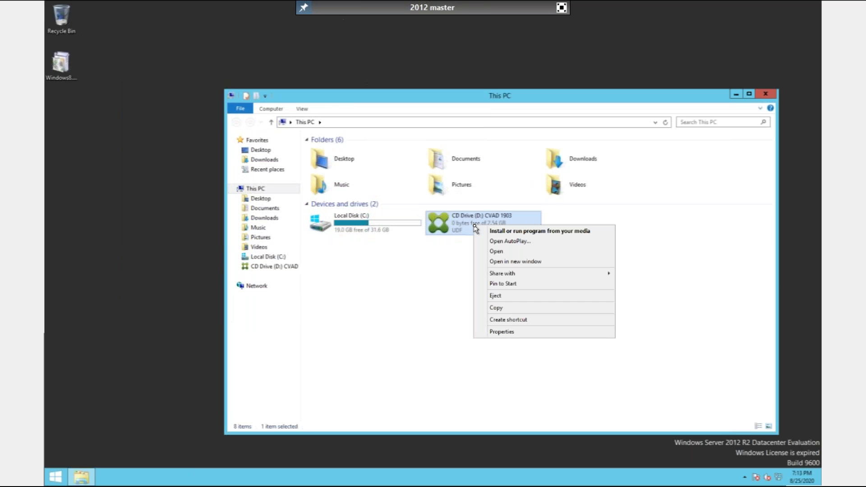
left_click(500, 253)
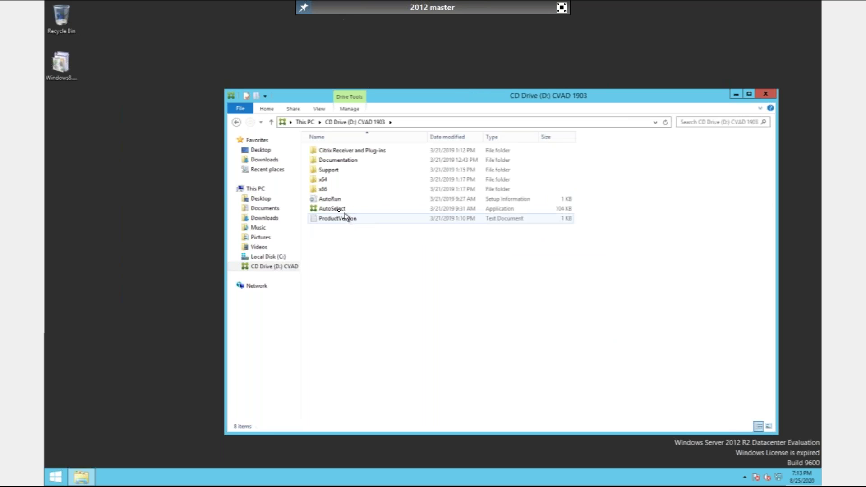
Launch AutoSelect and choose to customize the Virtual Delivery Agent settings for Windows Server OS
double_click(339, 209)
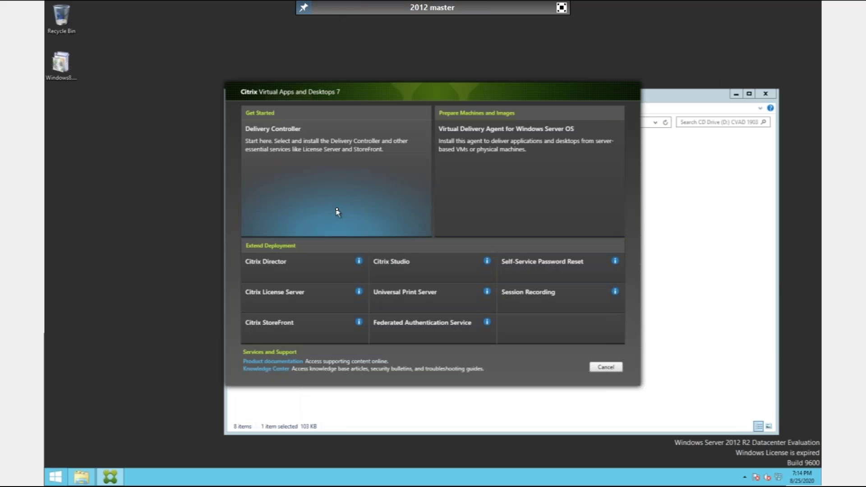
left_click(498, 149)
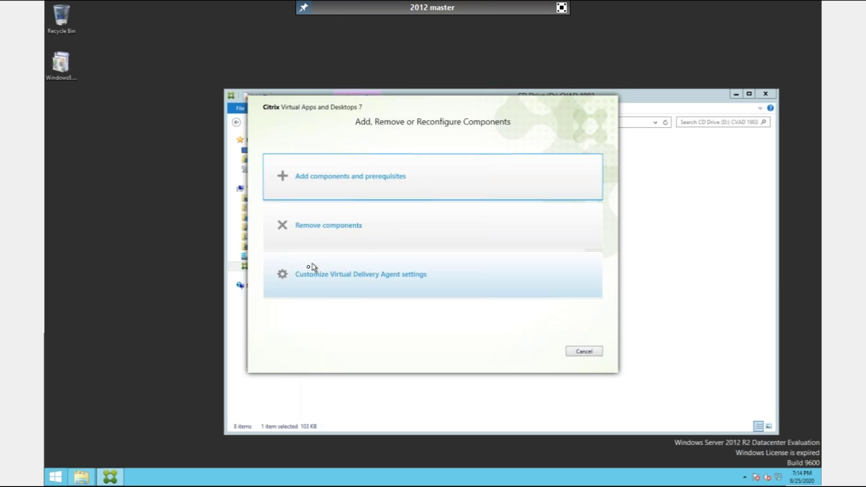
left_click(308, 270)
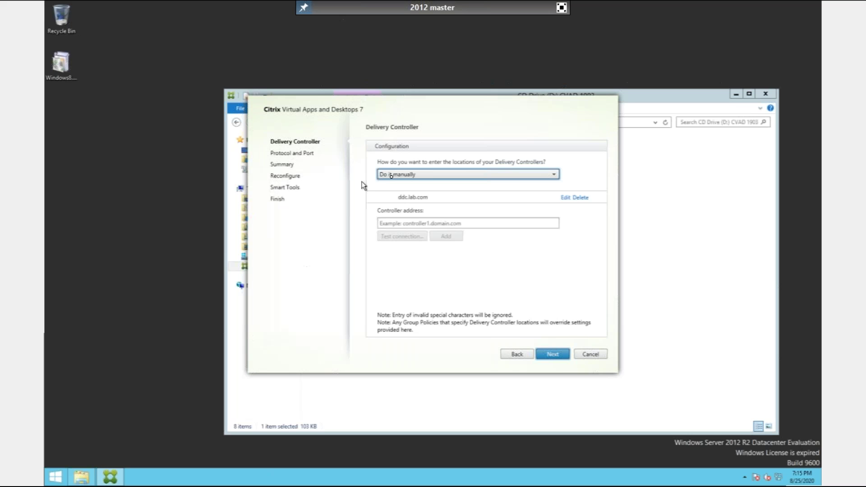
Keep "Do it manually" for the Delivery Controller locations and try to add the controller address ddc1.lab.com
left_click(427, 176)
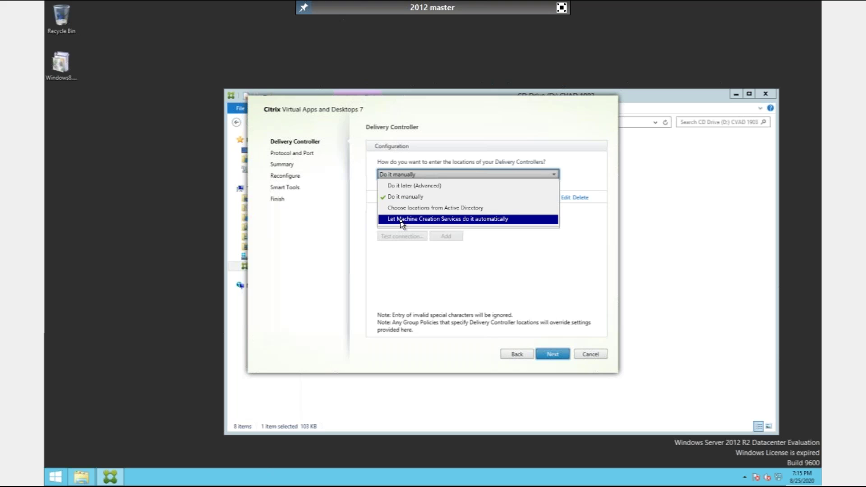
key("XF86MonBrightnessUp")
key("XF86MonBrightnessUp")
key("XF86MonBrightnessUp")
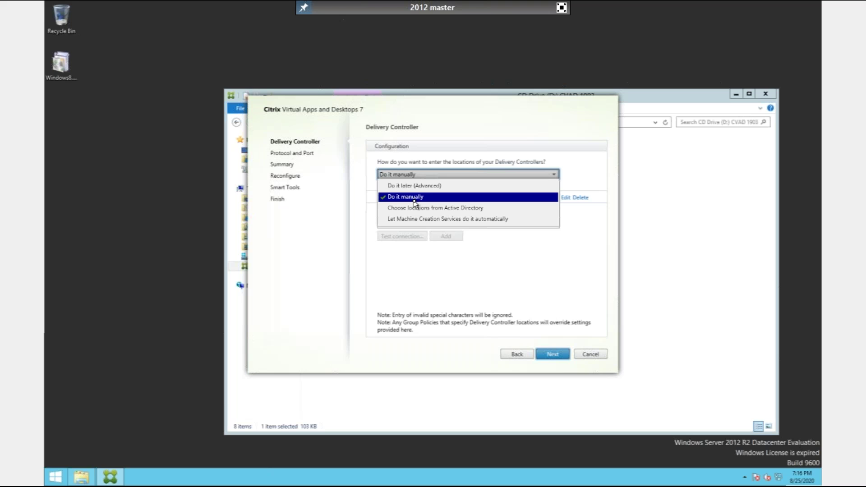
left_click(413, 201)
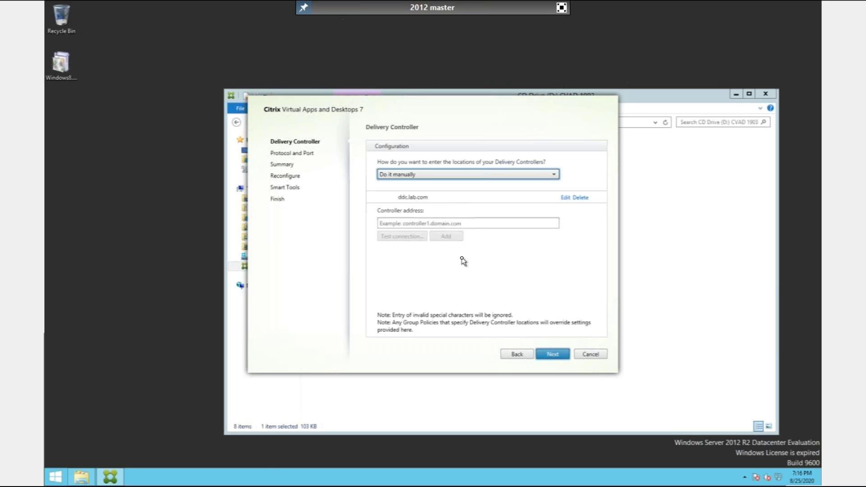
left_click(415, 223)
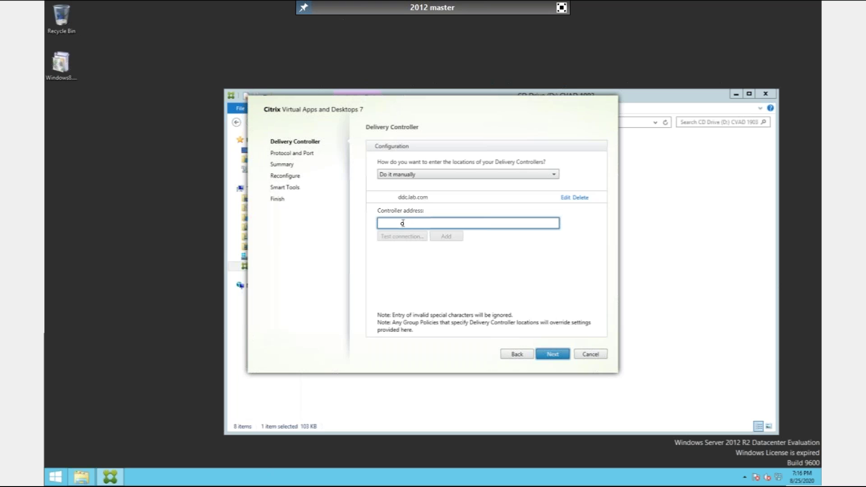
type("ddc1.lab.com")
left_click(444, 237)
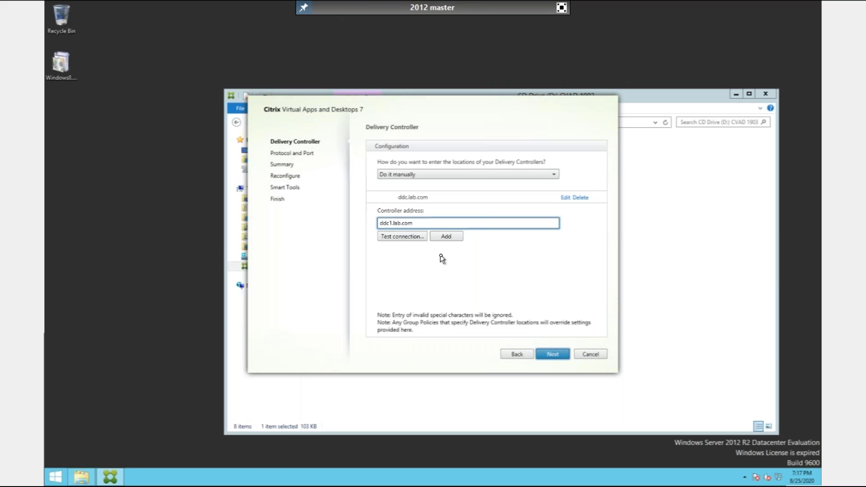
Set the Delivery Controller location method to "Do it later (Advanced)"
left_click(548, 175)
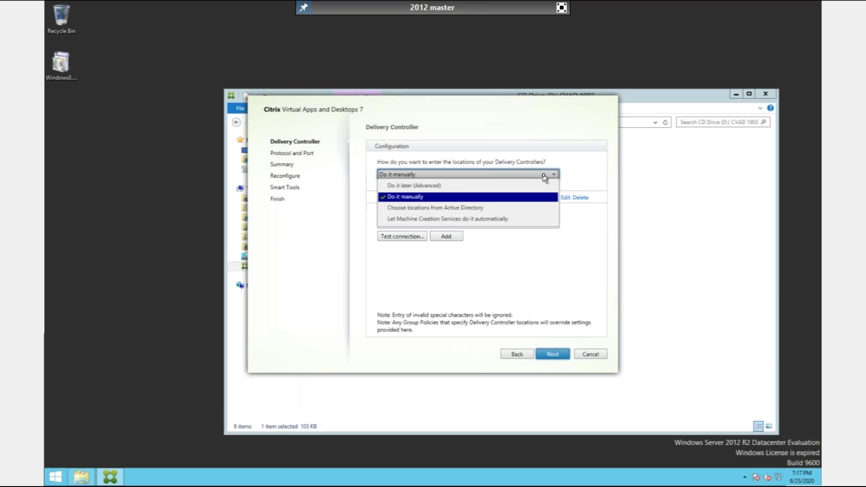
left_click(417, 185)
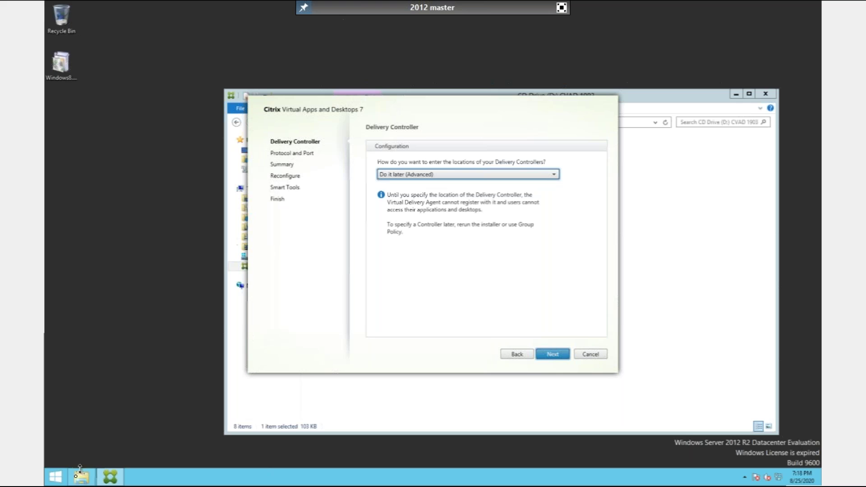
Switch to the File Explorer window and launch Registry Editor from it with regedit
left_click(76, 480)
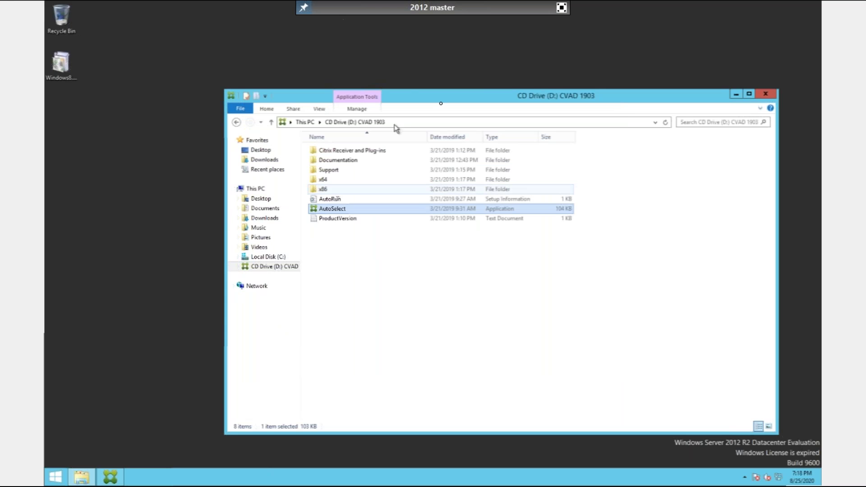
left_click(414, 124)
type("regedit")
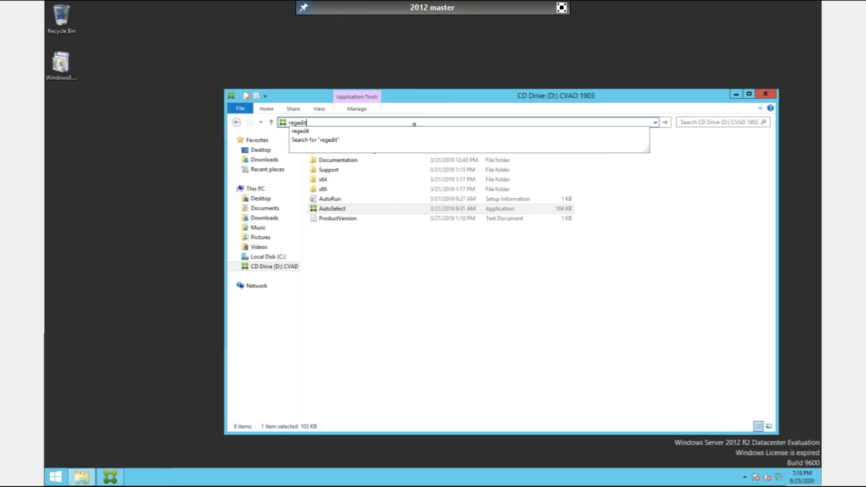
key("Return")
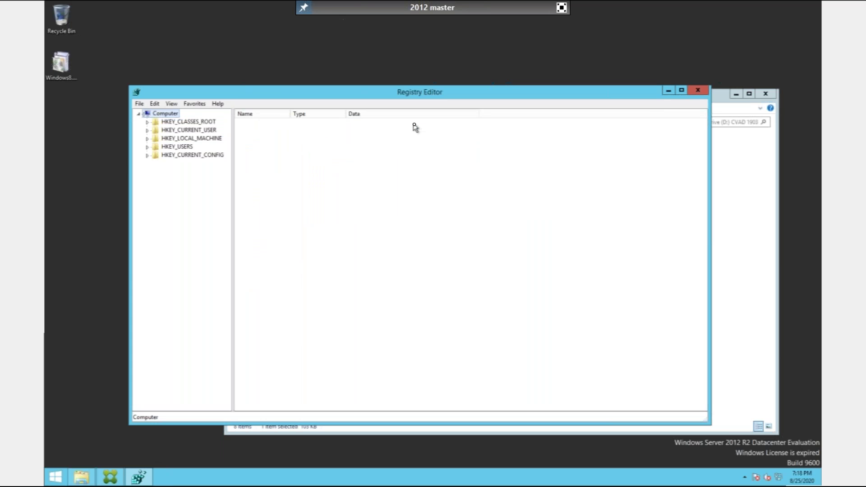
Open the registry key HKEY_LOCAL_MACHINE\SOFTWARE\Citrix\VirtualDesktopAgent to view its values
left_click(146, 139)
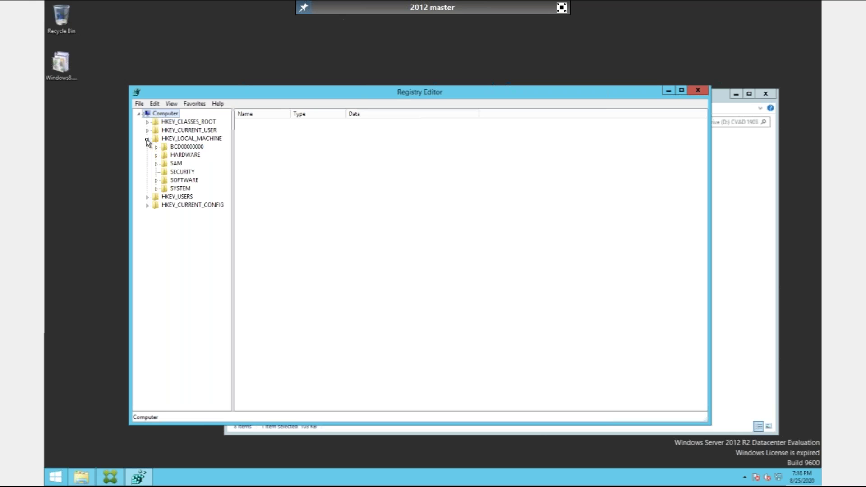
left_click(157, 181)
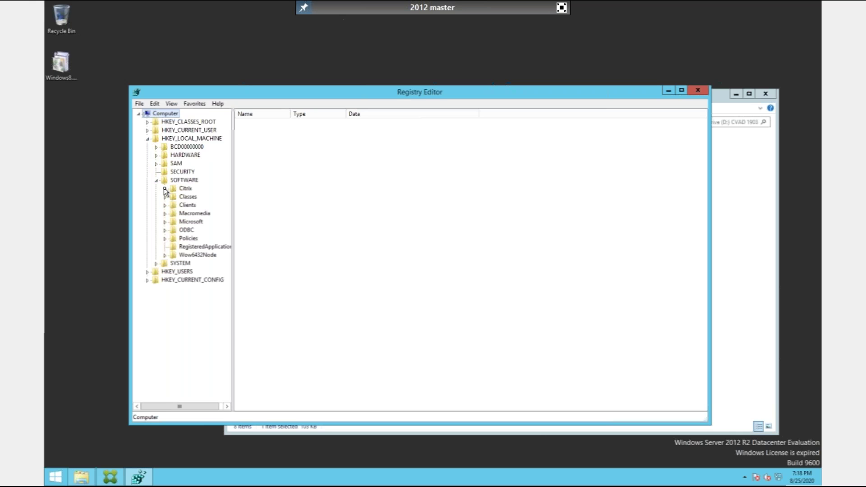
left_click(165, 189)
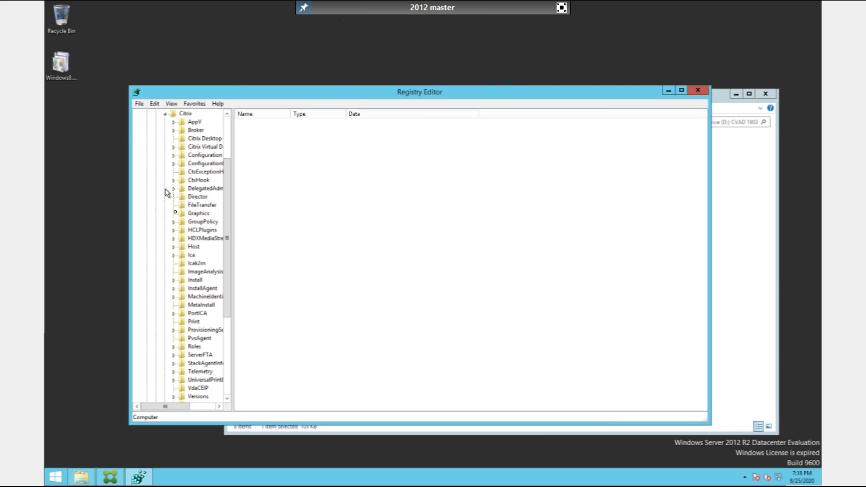
left_click(199, 387)
key("Down")
key("Down")
key("Down")
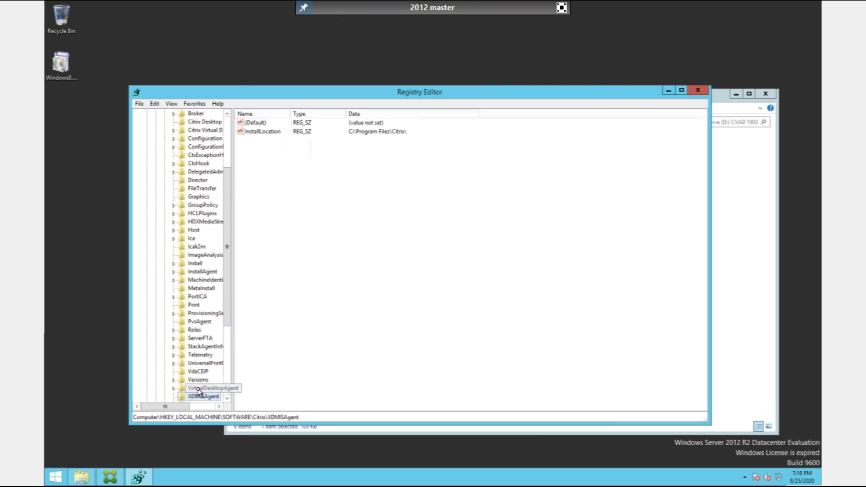
left_click(192, 388)
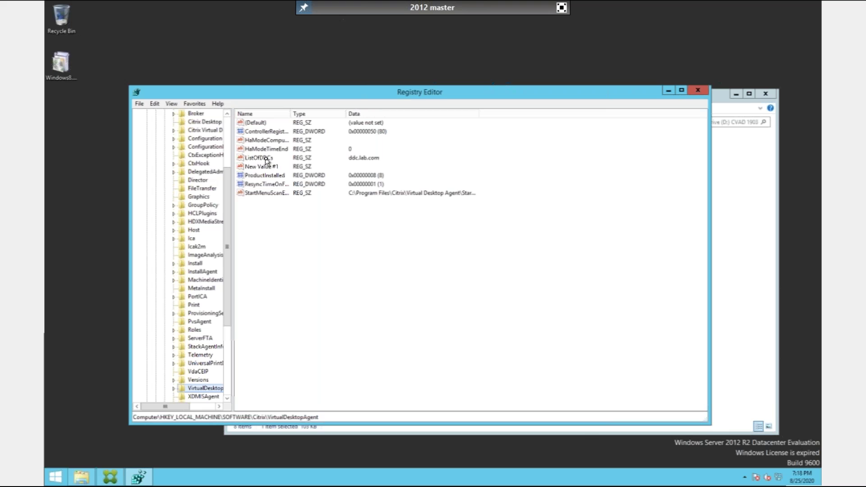
Try to add a string value named ListOfDDCs to the VirtualDesktopAgent key
right_click(278, 248)
mouse_move(312, 250)
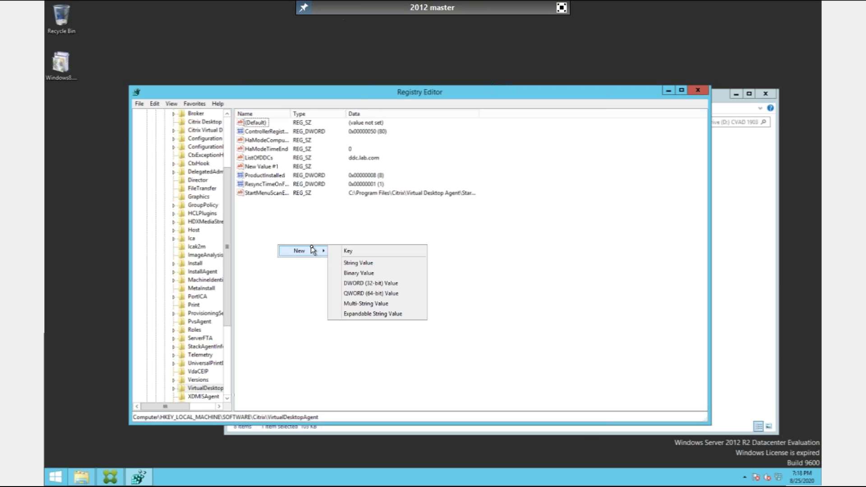
left_click(356, 263)
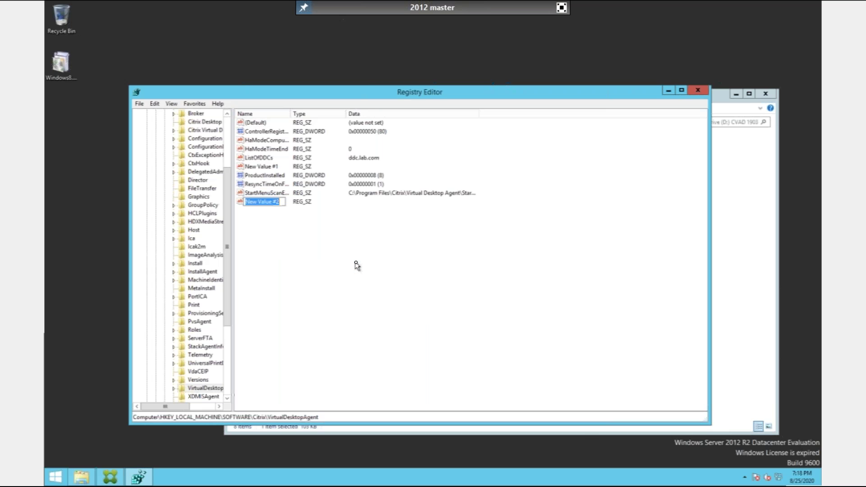
type("ListOfDDCs")
left_click(304, 233)
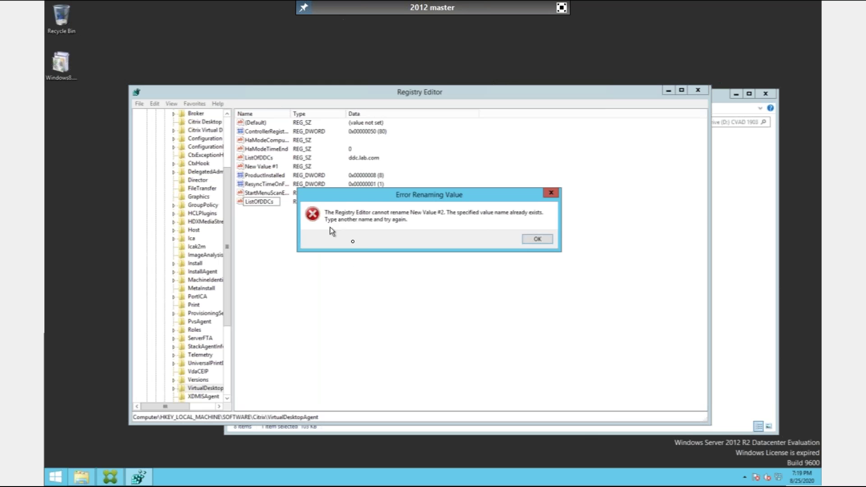
left_click(536, 239)
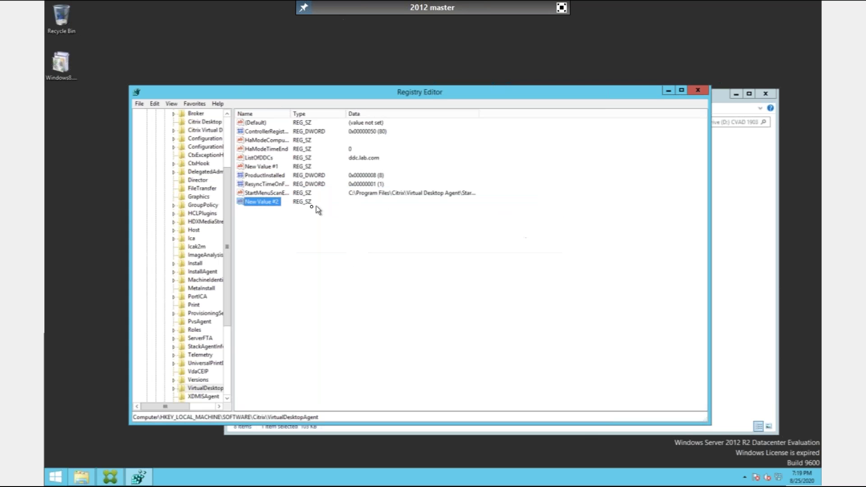
Delete the newly added string value New Value #2 from the VirtualDesktopAgent key
right_click(269, 206)
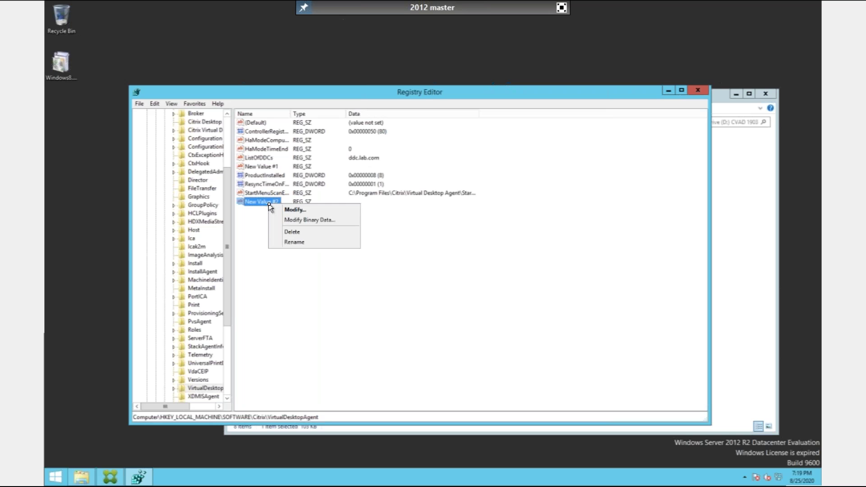
left_click(290, 232)
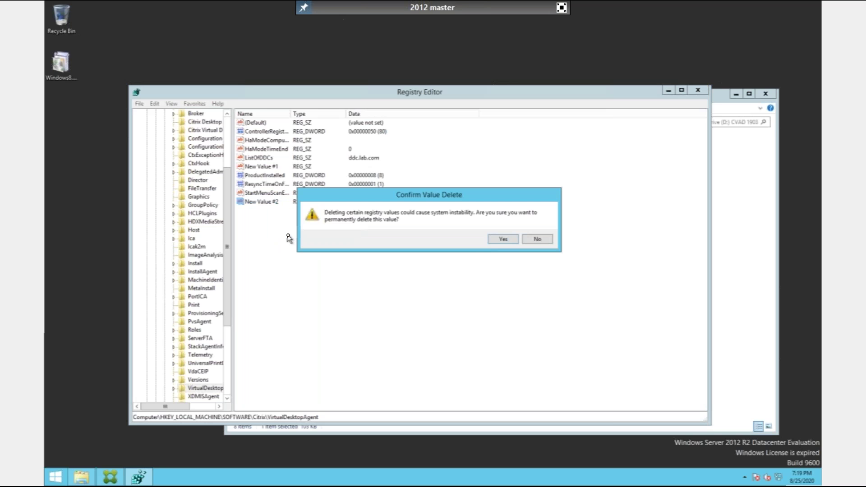
left_click(503, 239)
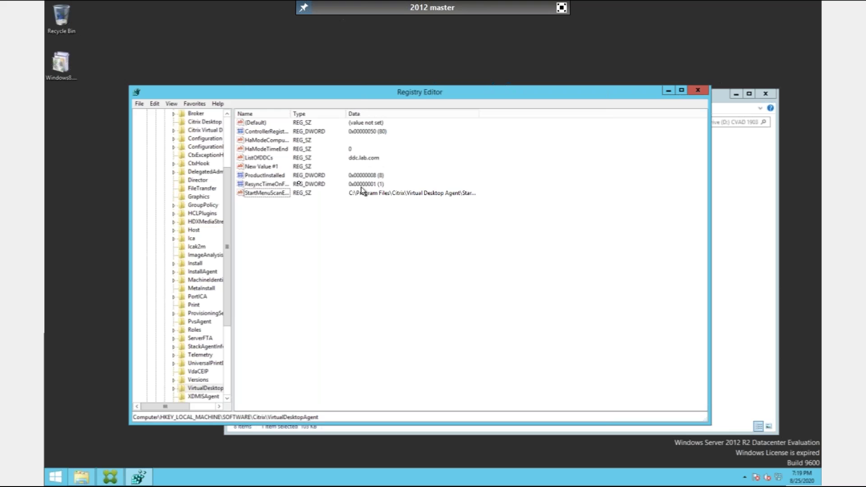
Try entering ddc1.lab.com ddc2.lab.com as the data of the ListOfDDCs string value, and discard the edit
left_click(261, 158)
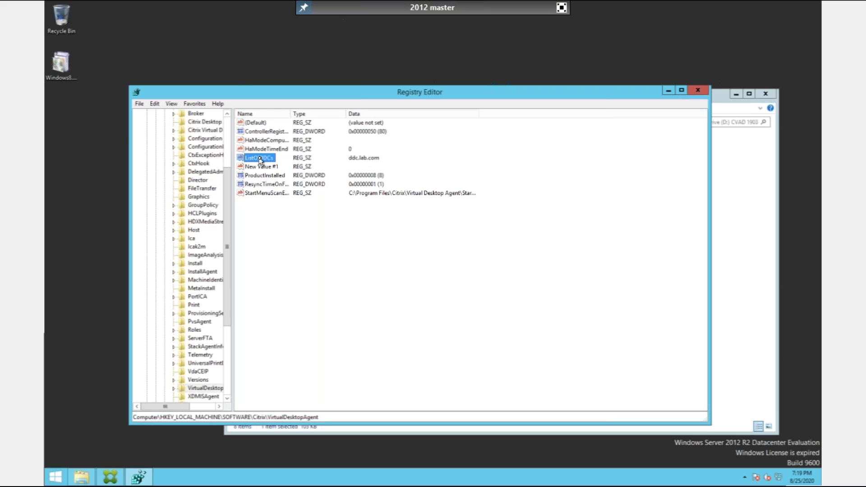
right_click(260, 159)
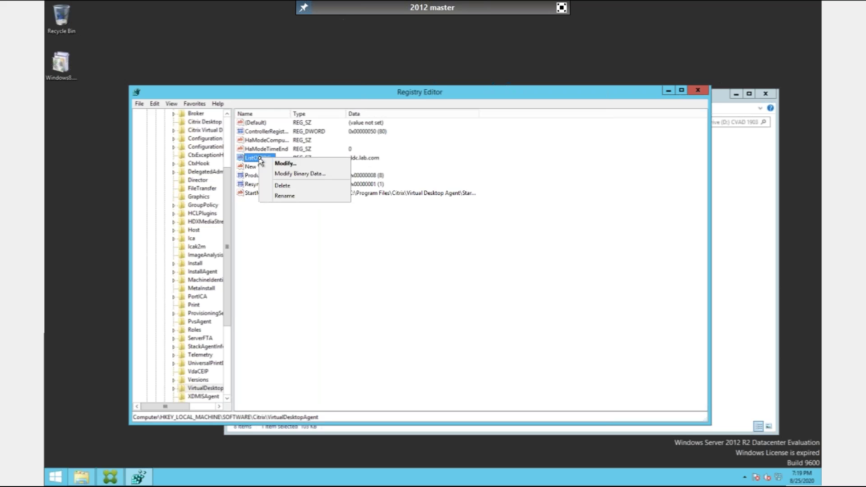
left_click(284, 164)
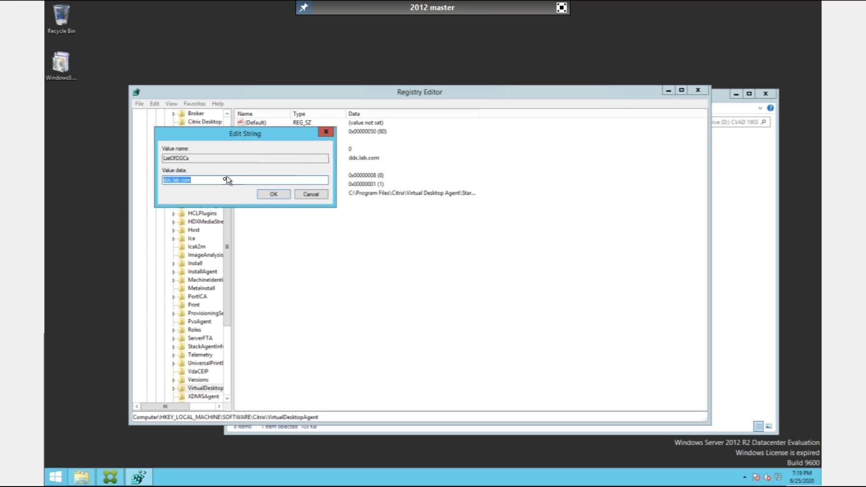
left_click(224, 180)
type("ddc1.lab.com ddc2.lab.com")
left_click(311, 194)
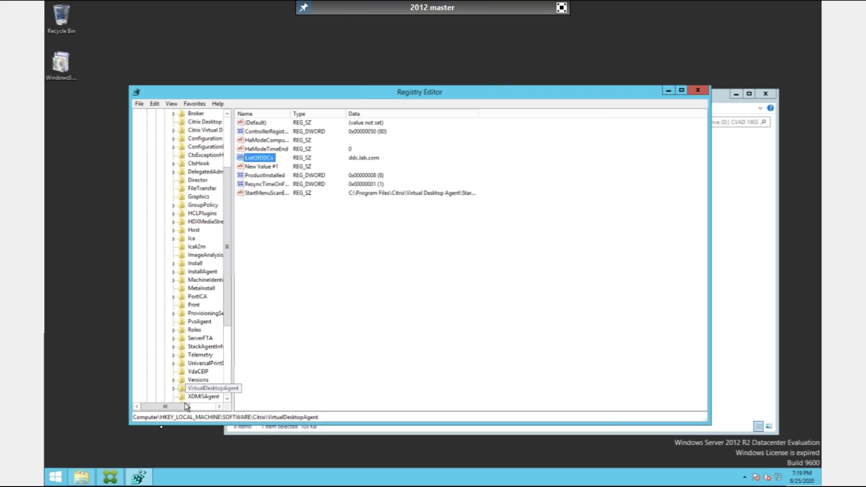
Switch to File Explorer and open the Personality file from Local Disk (C:) to examine its ListOfDDCs line
left_click(81, 476)
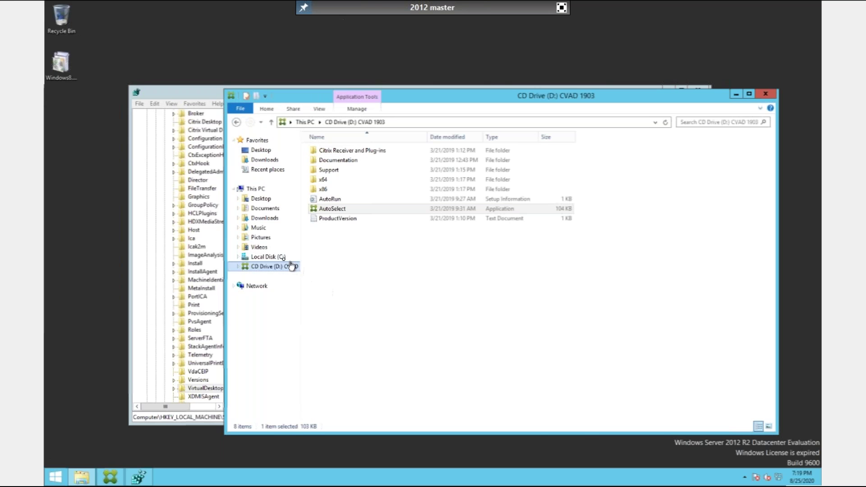
left_click(274, 257)
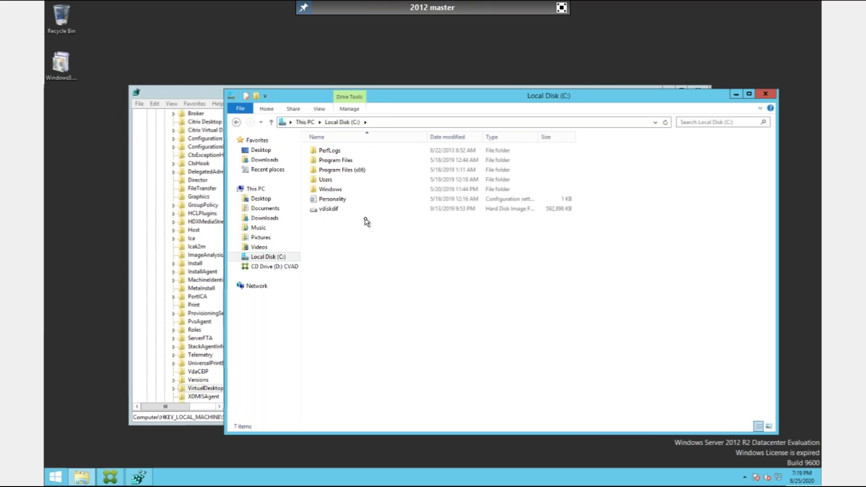
left_click(342, 204)
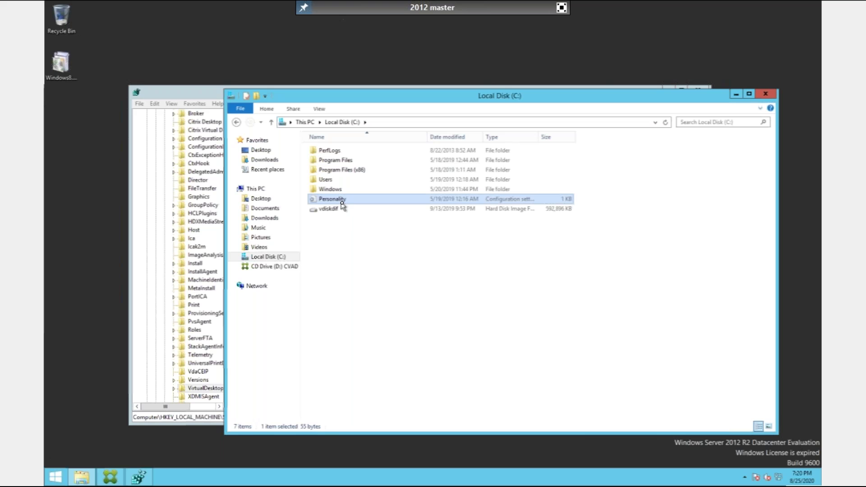
right_click(342, 203)
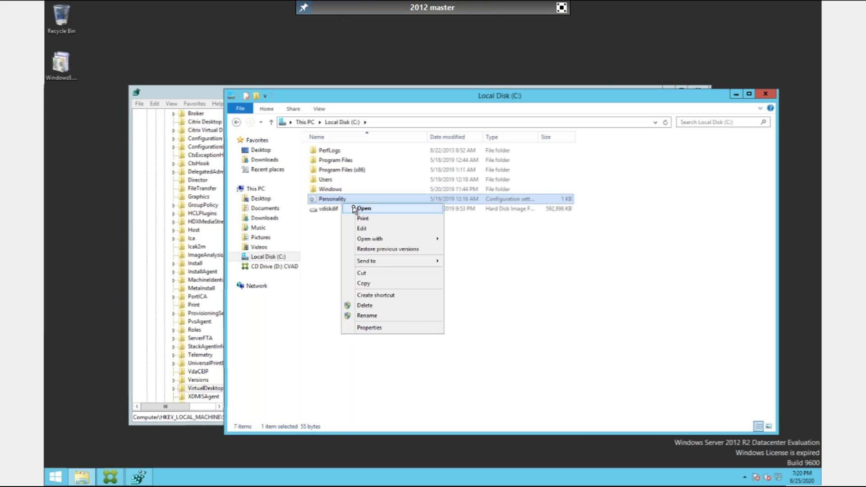
left_click(354, 210)
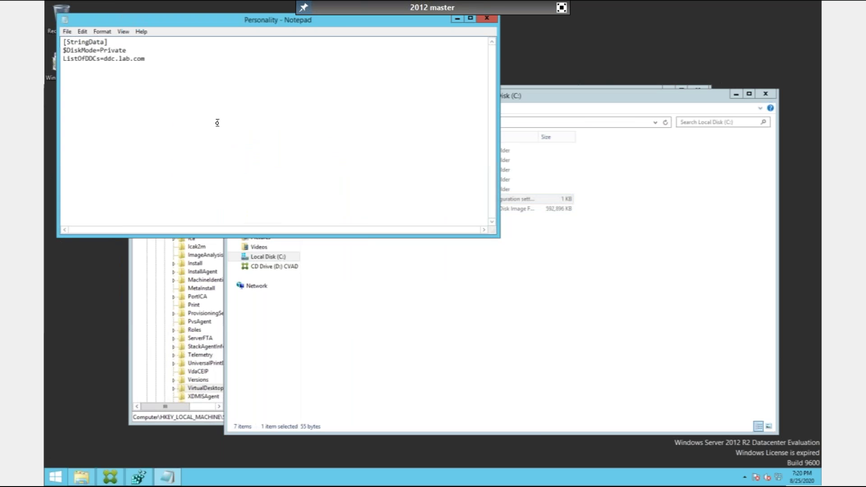
left_click(163, 63)
Switch to the Citrix Virtual Apps and Desktops installer and choose Do it manually for entering the Delivery Controller locations
left_click(111, 477)
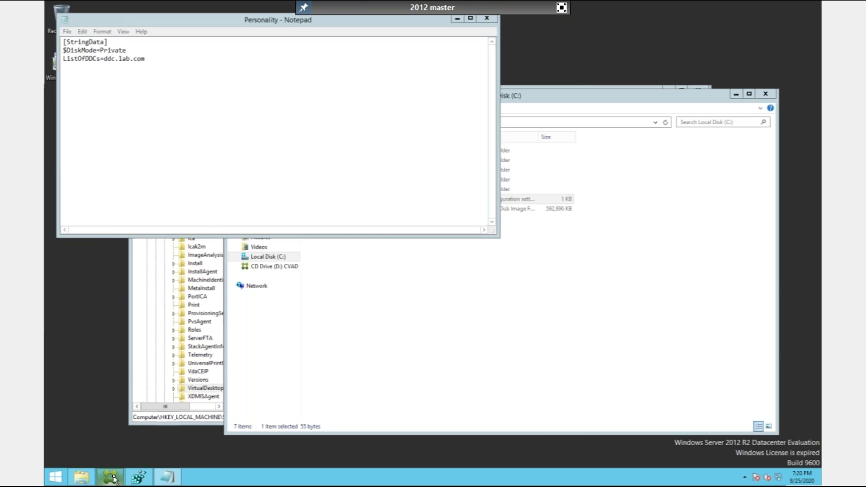
left_click(453, 175)
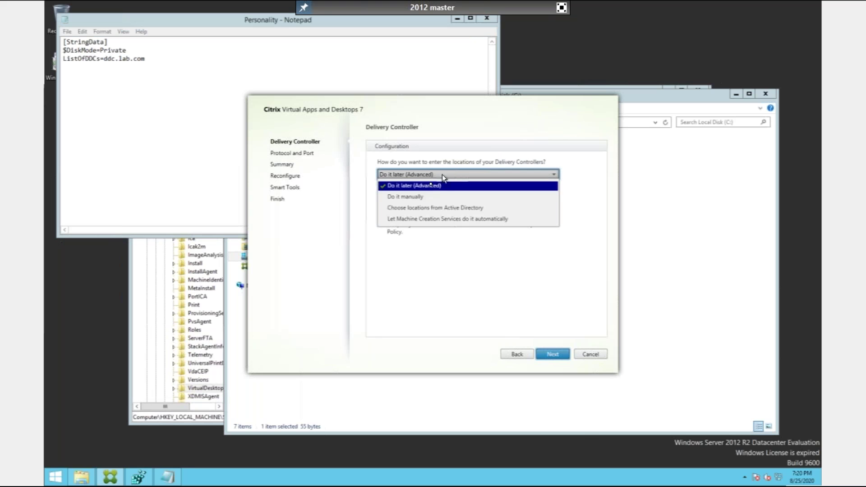
left_click(423, 197)
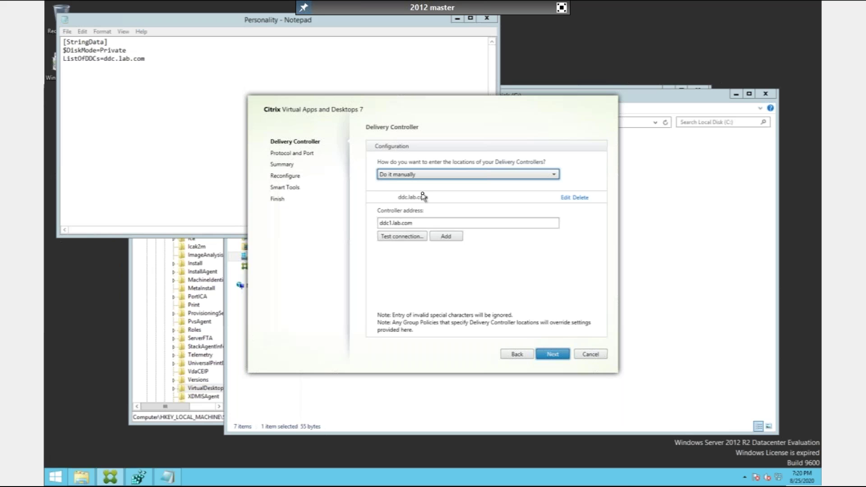
Clear the controller address ddc1.lab.com, leaving the address entry empty
left_click(422, 224)
key("BackSpace")
key("BackSpace")
key("BackSpace")
key("BackSpace")
key("BackSpace")
key("BackSpace")
key("BackSpace")
key("BackSpace")
key("BackSpace")
key("BackSpace")
key("BackSpace")
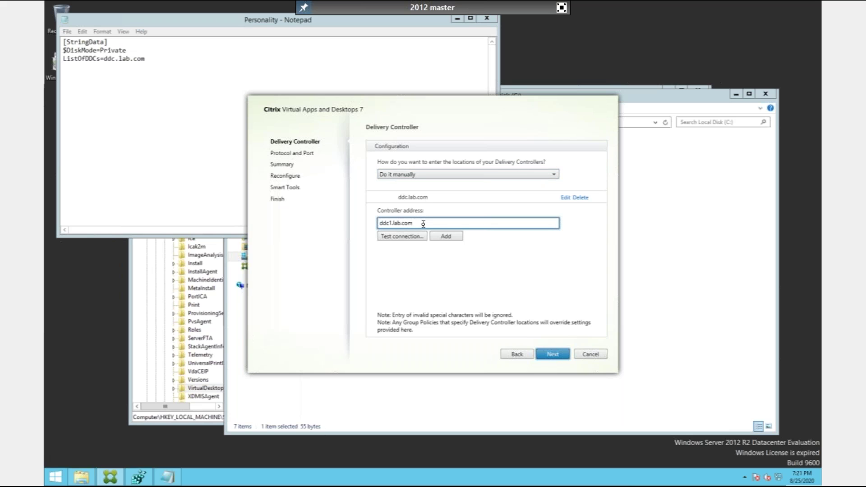
key("BackSpace")
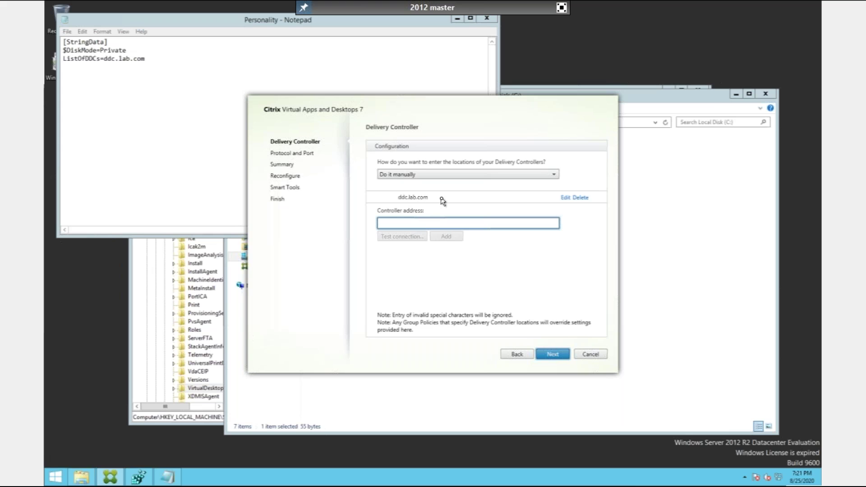
Accept TCP/IP port 80, run the agent reconfiguration, and close the installer at the Smart Tools page
left_click(561, 355)
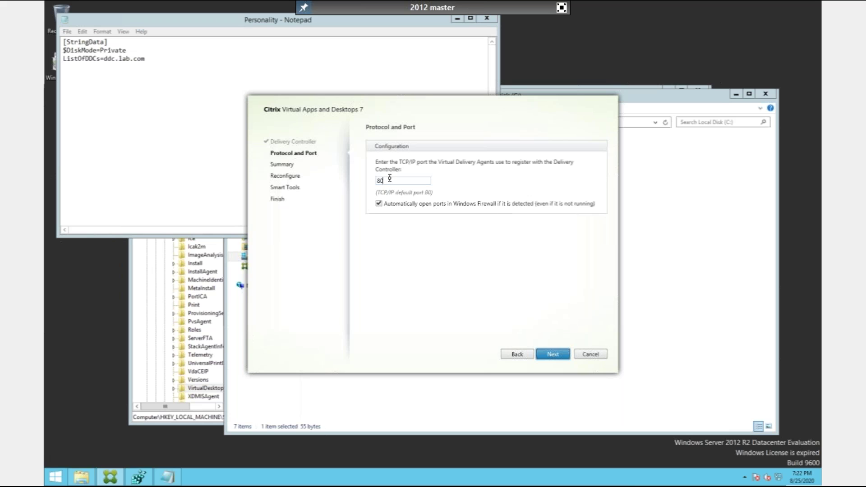
left_click(553, 355)
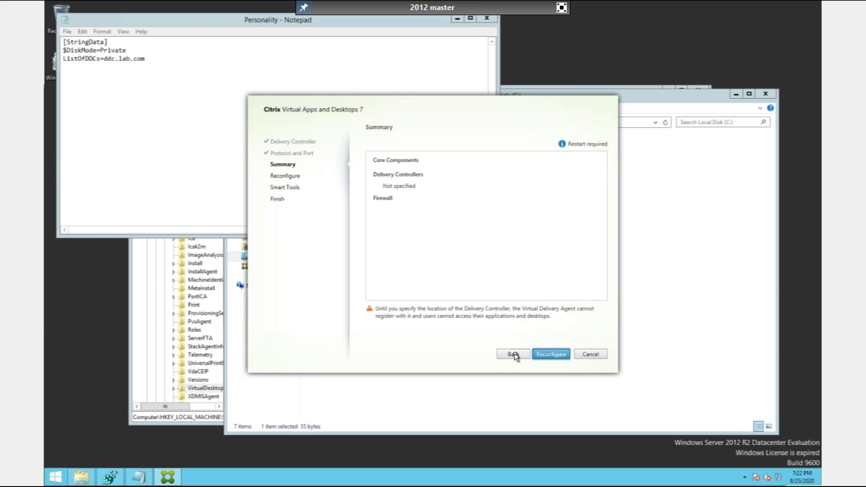
key("Return")
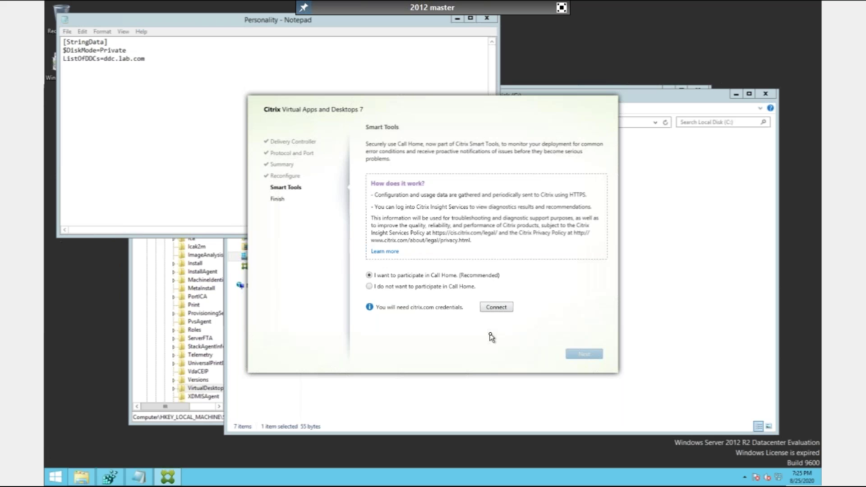
right_click(170, 477)
left_click(158, 452)
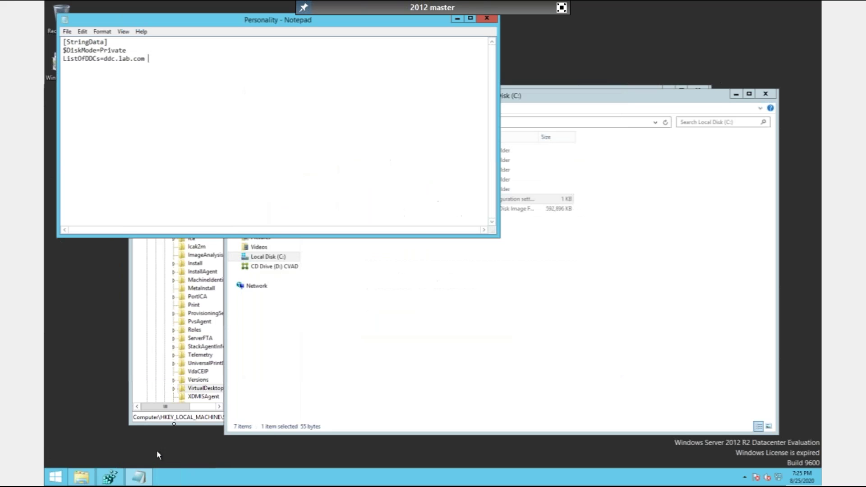
Launch the Services console from File Explorer with services.msc and select Citrix Desktop Service
left_click(406, 343)
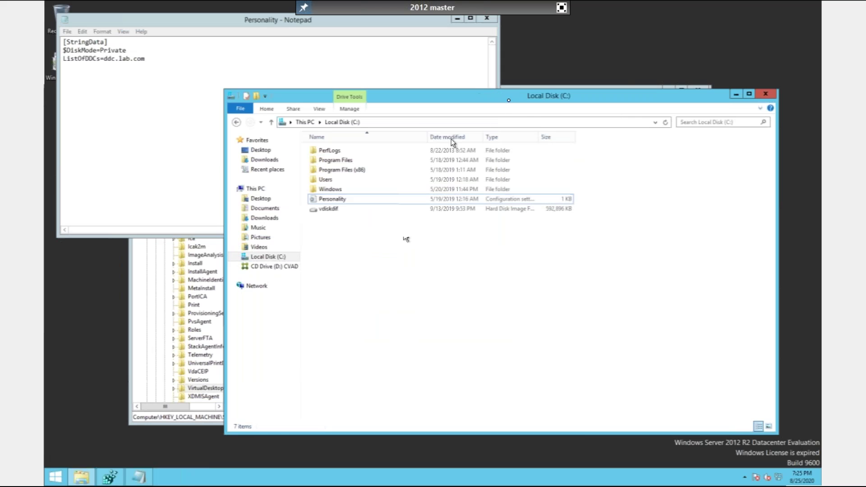
left_click(535, 121)
type("services.msc")
key("Return")
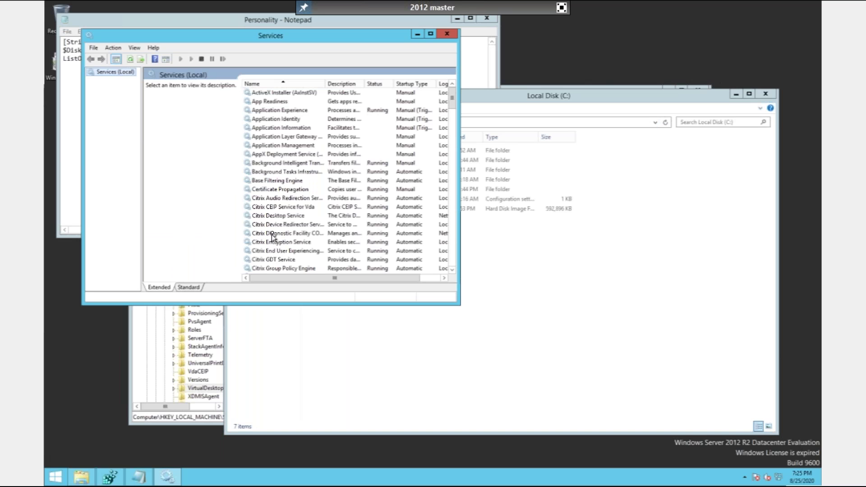
left_click(269, 217)
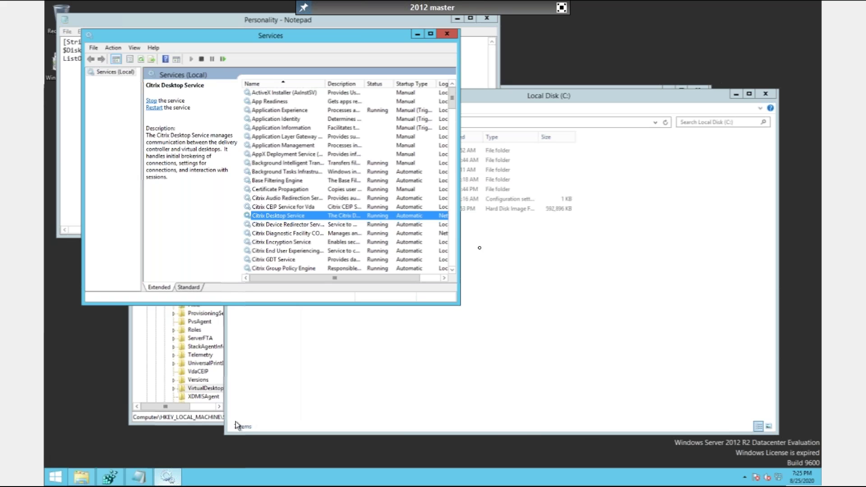
Launch Event Viewer from the File Explorer window with eventvwr
left_click(533, 302)
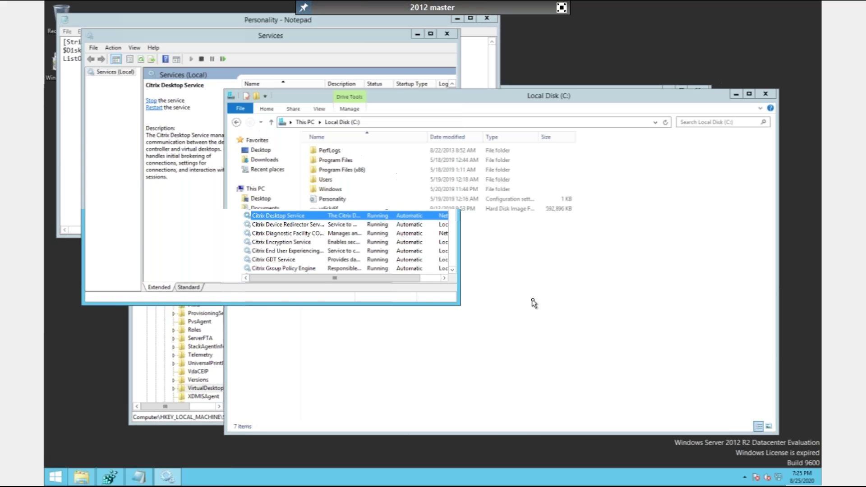
left_click(409, 122)
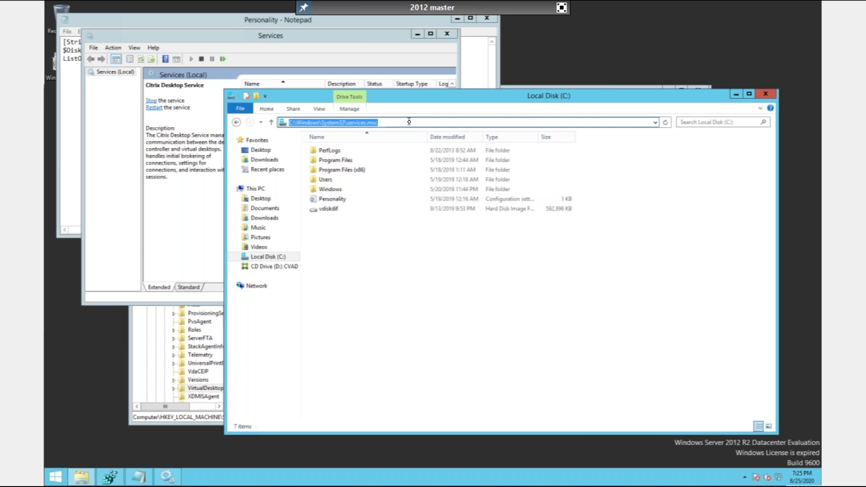
type("even")
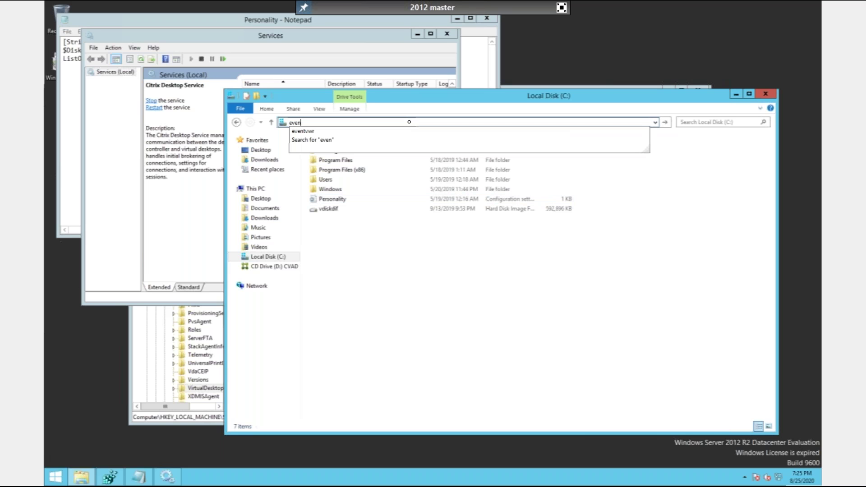
key("Down")
key("Return")
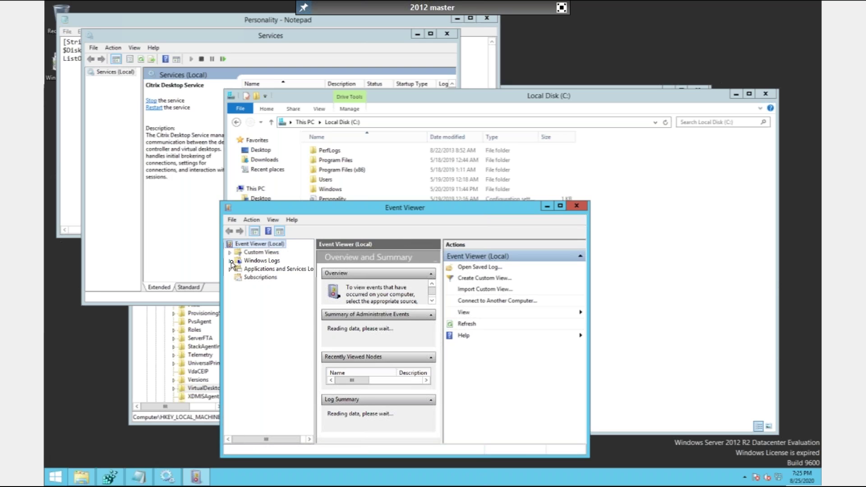
Open the Application log under Windows Logs and widen the Event Viewer window
left_click(231, 264)
left_click(267, 270)
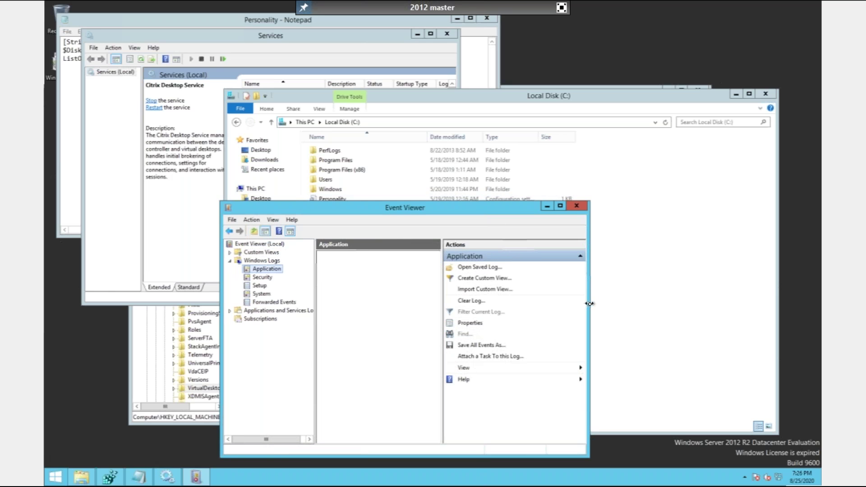
left_click_drag(589, 303, 757, 305)
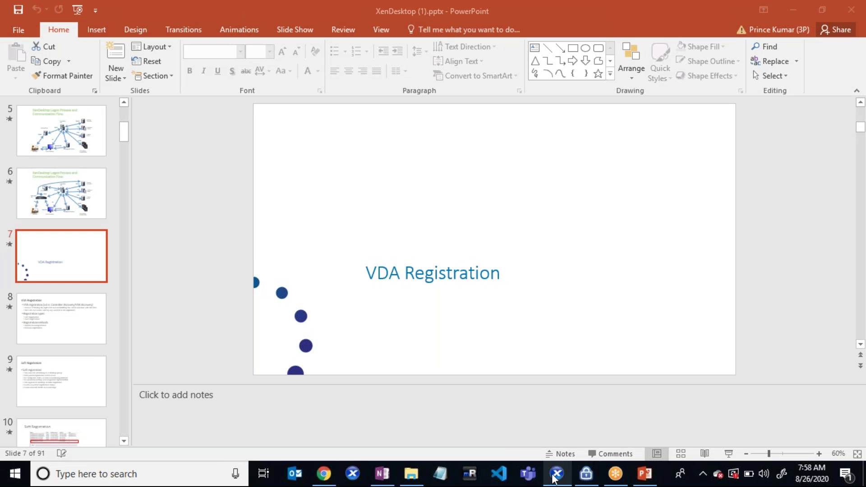
Switch to XenCenter, show the 2012 master console full screen, and restart the Citrix Desktop Service
left_click(553, 475)
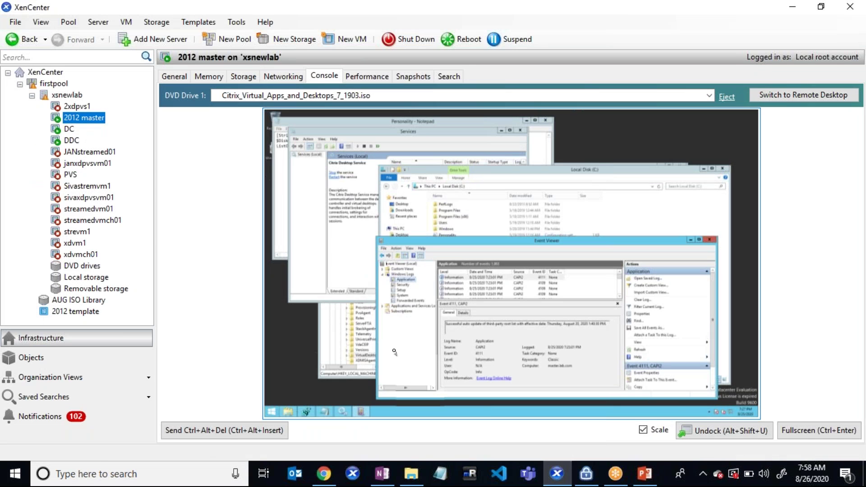
left_click(784, 433)
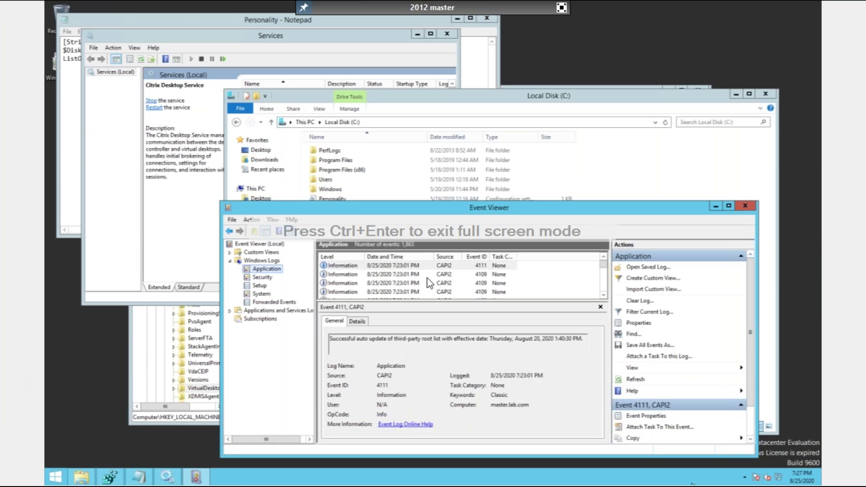
left_click(180, 256)
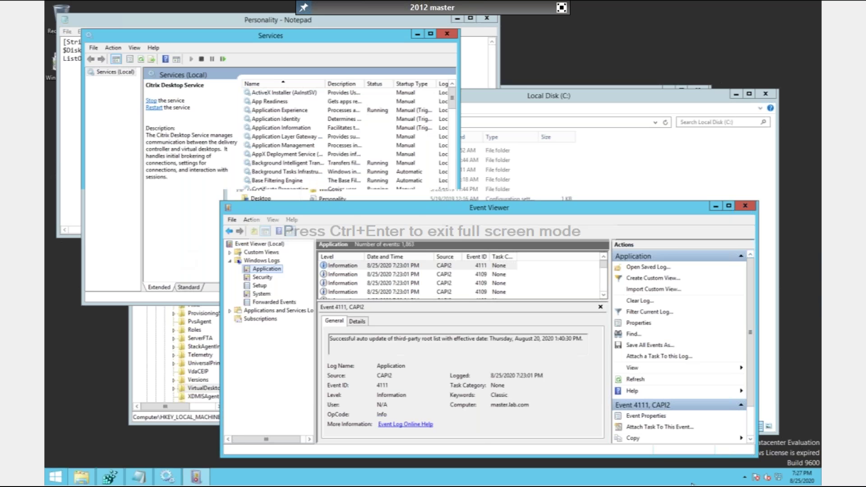
left_click(273, 216)
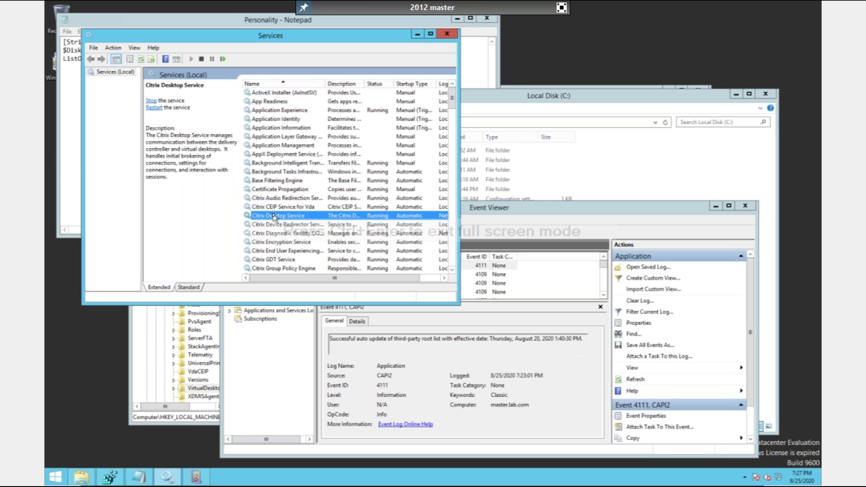
left_click(156, 109)
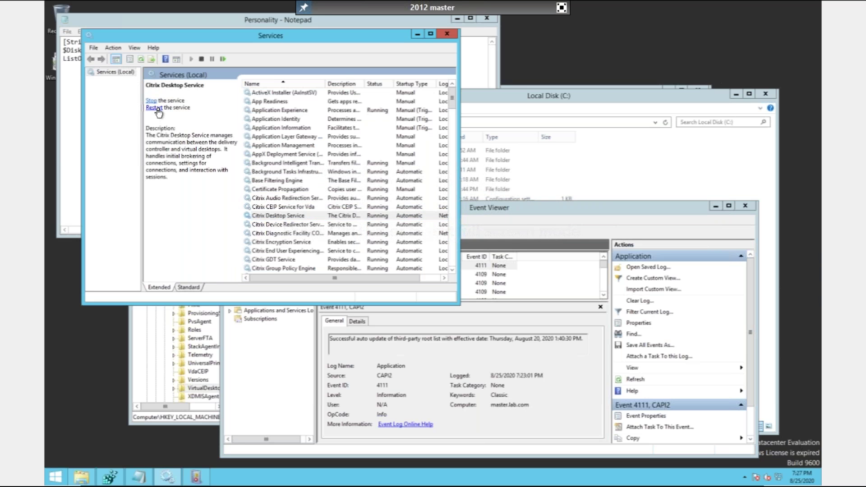
Refresh the Application log in Event Viewer and read Citrix Desktop Service events 1010 and 1012 about controller registration
left_click(597, 223)
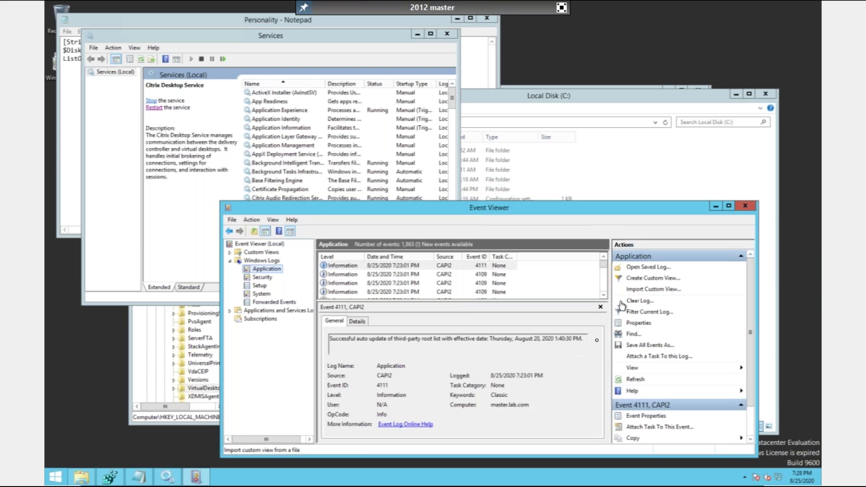
left_click(640, 380)
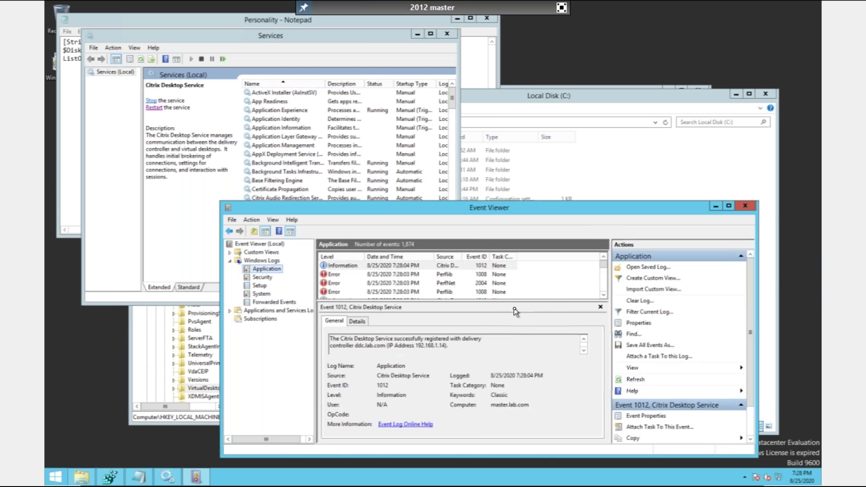
left_click(604, 295)
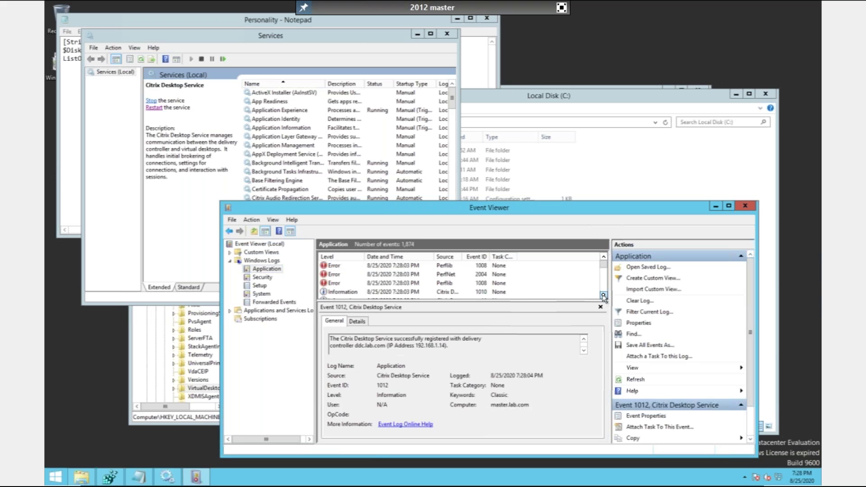
left_click(604, 295)
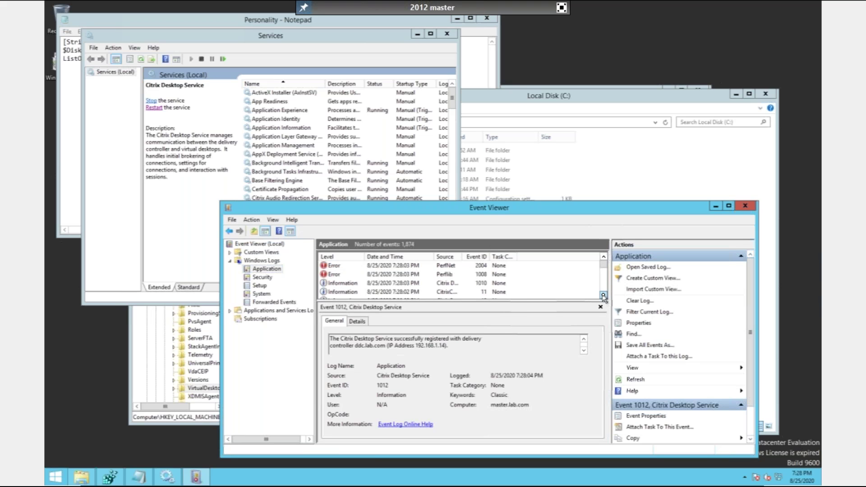
left_click(447, 284)
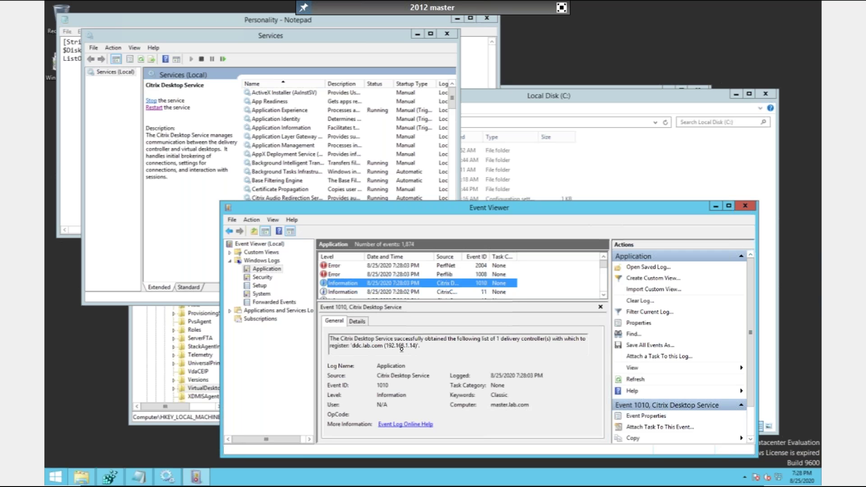
left_click(603, 257)
left_click(602, 258)
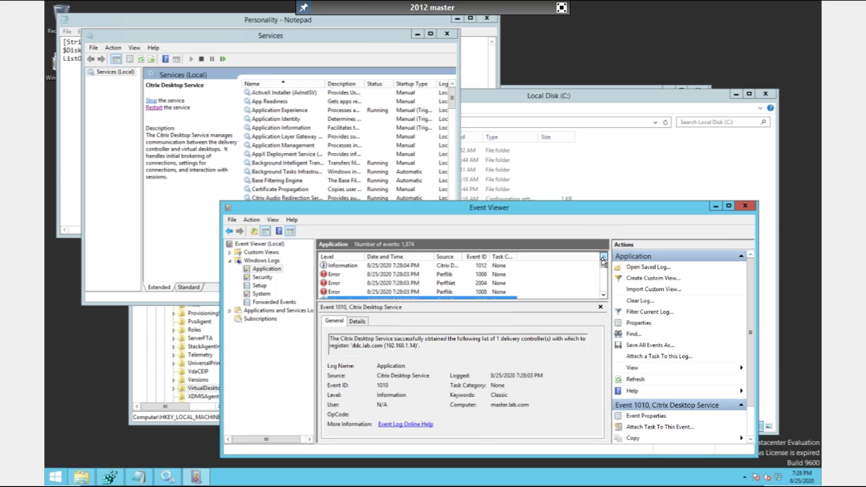
left_click(444, 266)
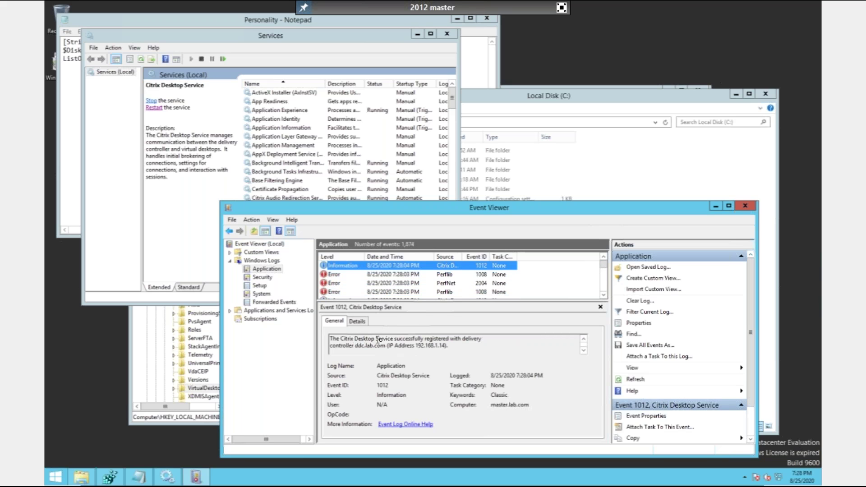
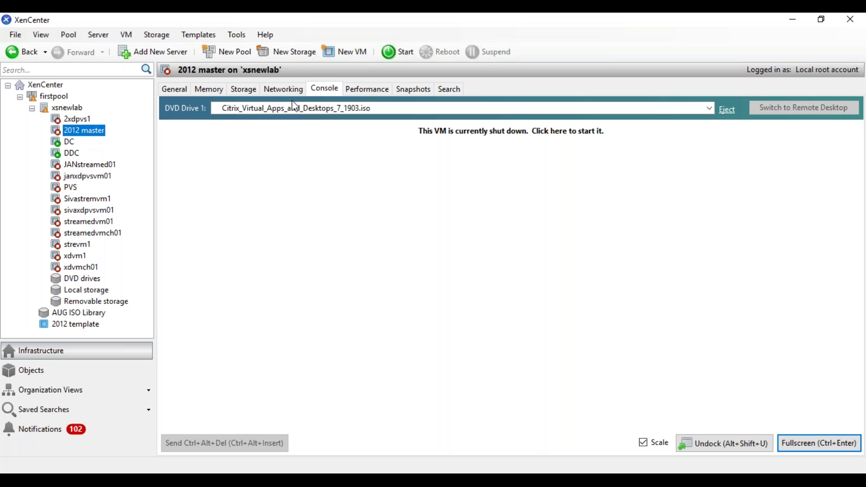
Take a disk snapshot of the 2012 master virtual machine in XenCenter, named 26082020
left_click(411, 89)
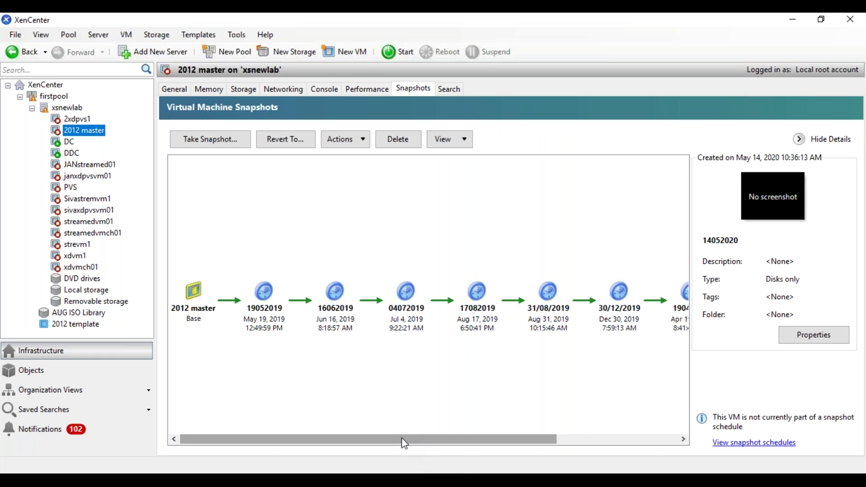
left_click_drag(403, 443, 541, 469)
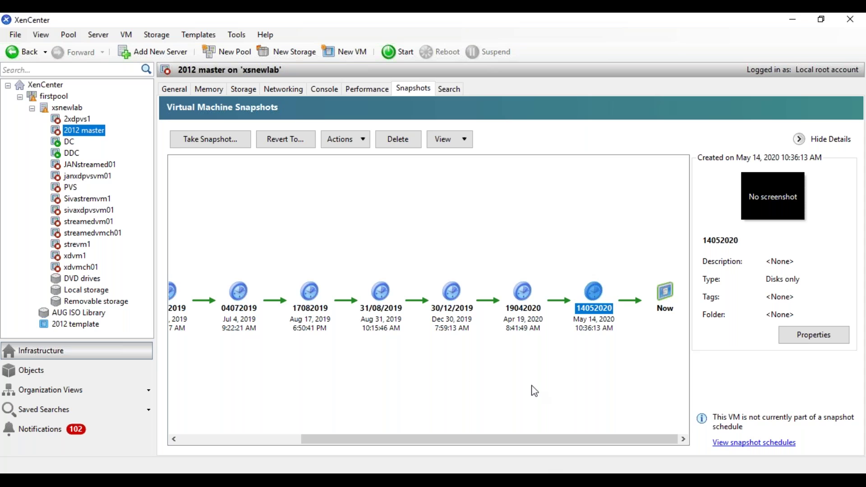
left_click(209, 141)
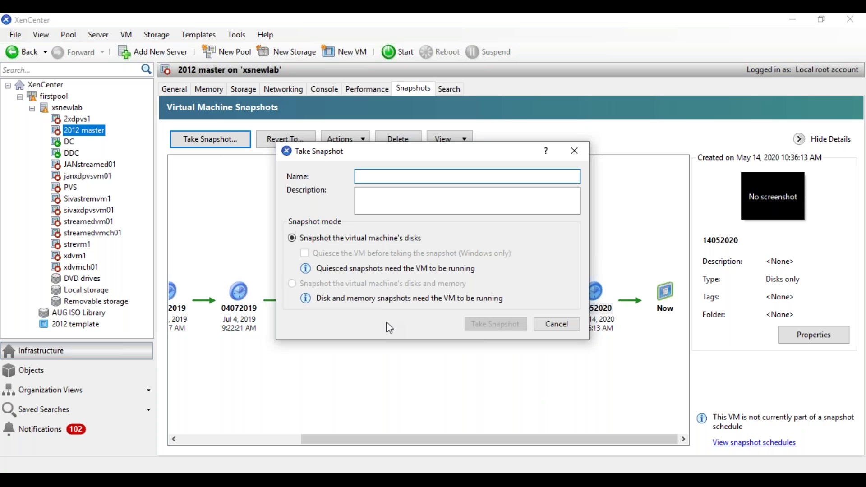
type("2608")
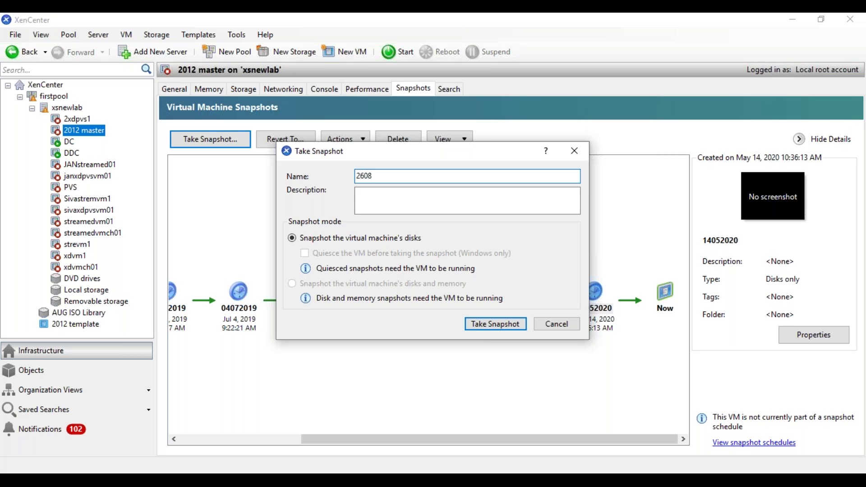
type("2020")
key("Tab")
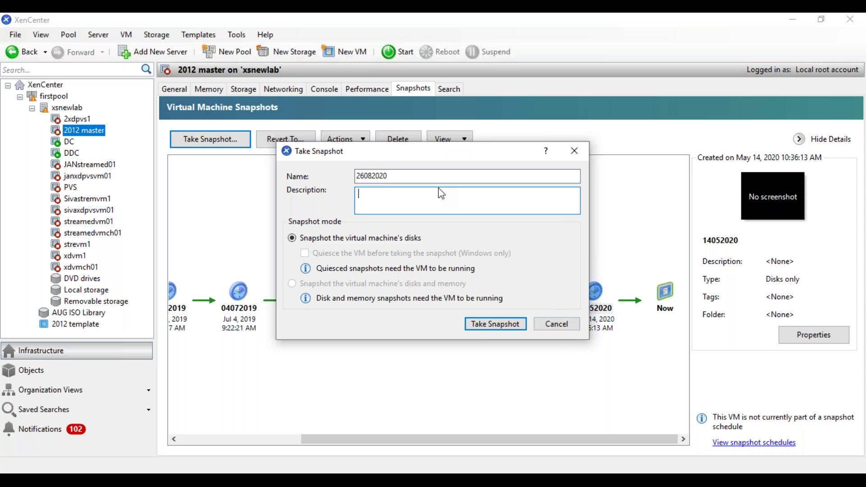
left_click(490, 324)
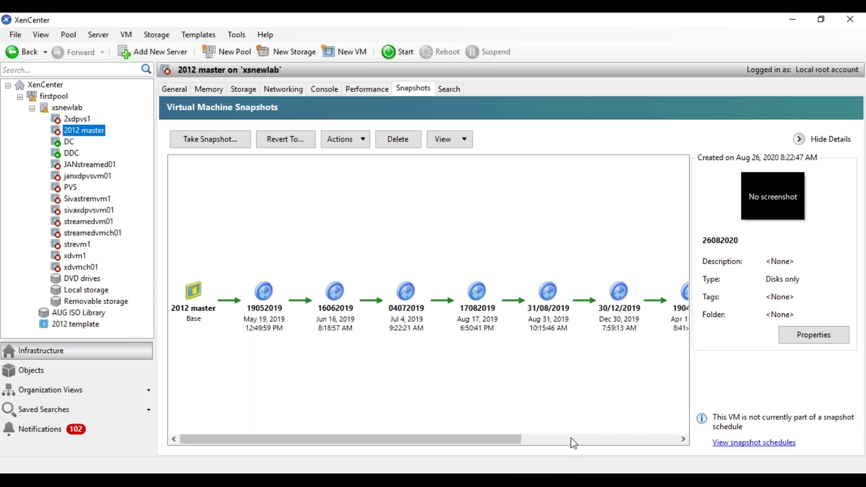
left_click(572, 442)
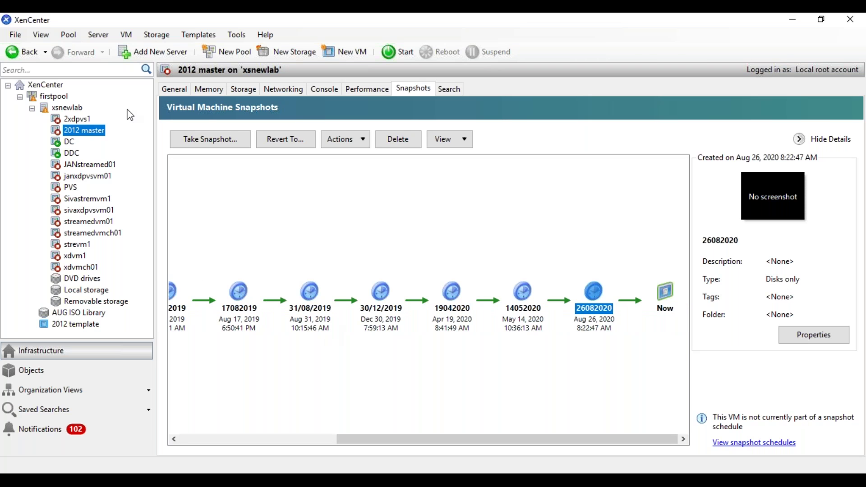
Show the DDC console full screen, start creating a machine catalog in Citrix Studio and continue past the introduction
left_click(74, 154)
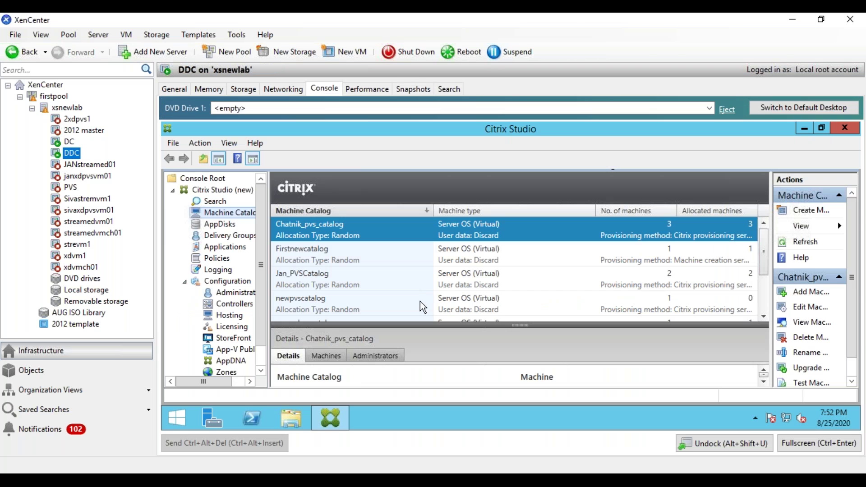
left_click(823, 451)
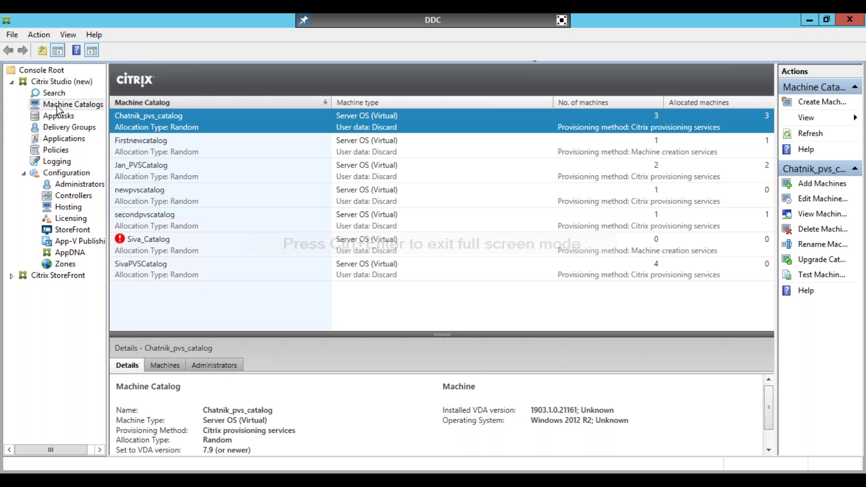
left_click(828, 106)
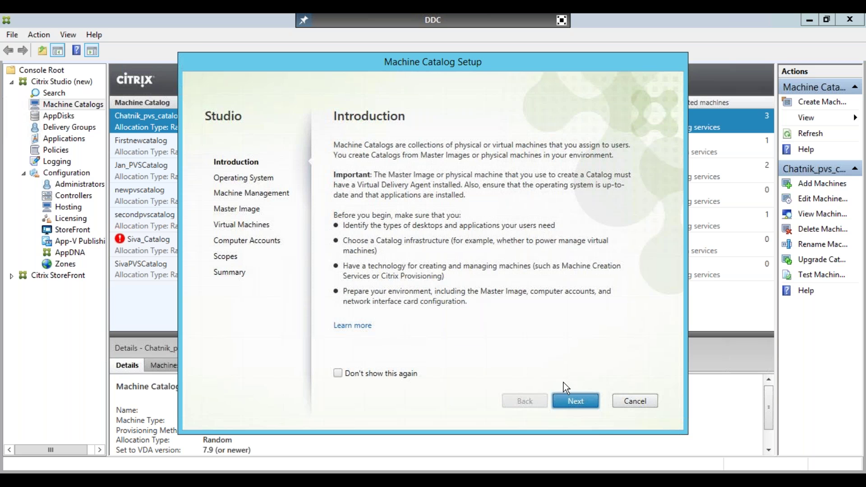
left_click(568, 401)
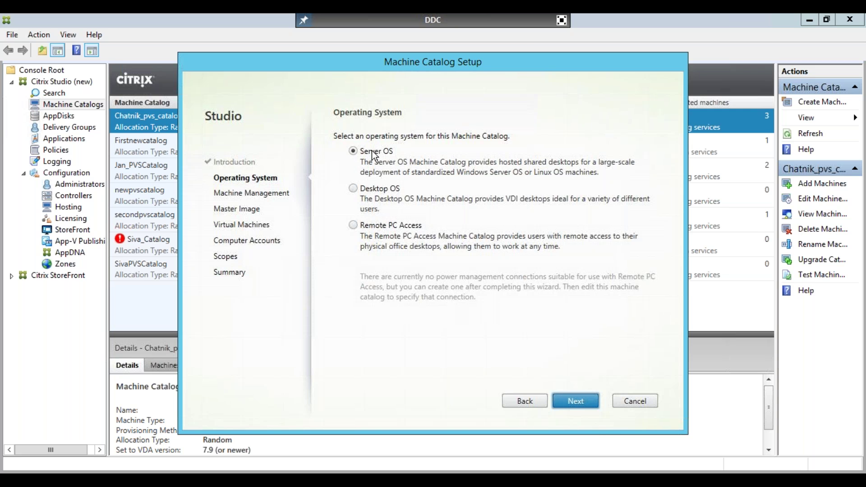
Compare the Desktop OS and Remote PC Access choices, set the catalog's operating system to Server OS and continue
left_click(363, 189)
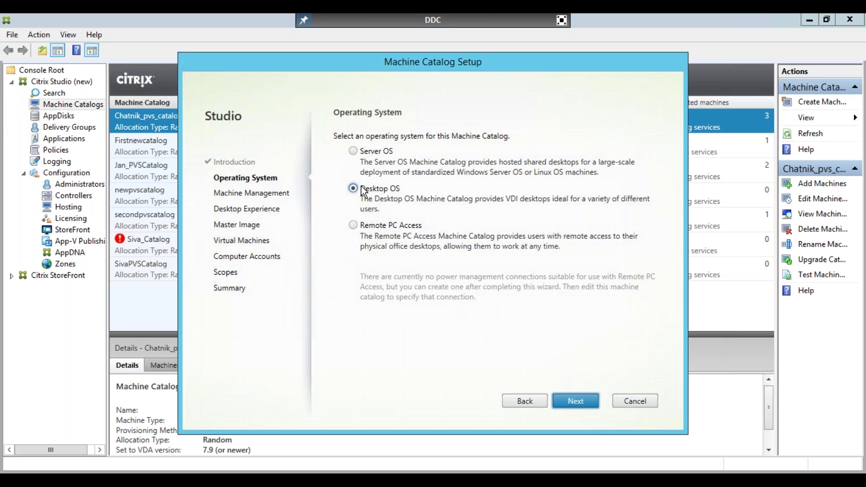
left_click(366, 230)
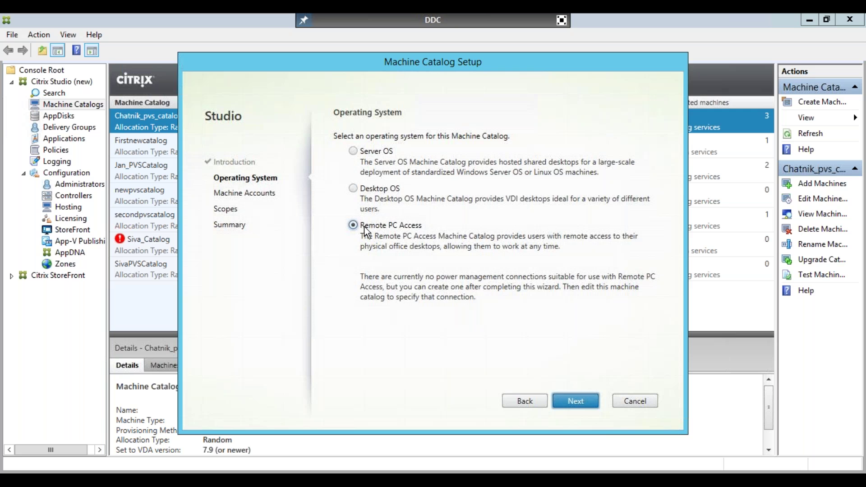
left_click(354, 189)
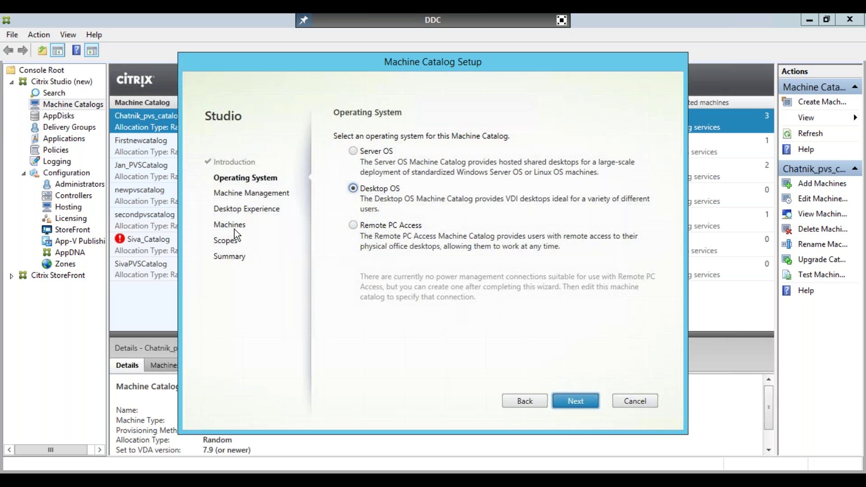
left_click(353, 225)
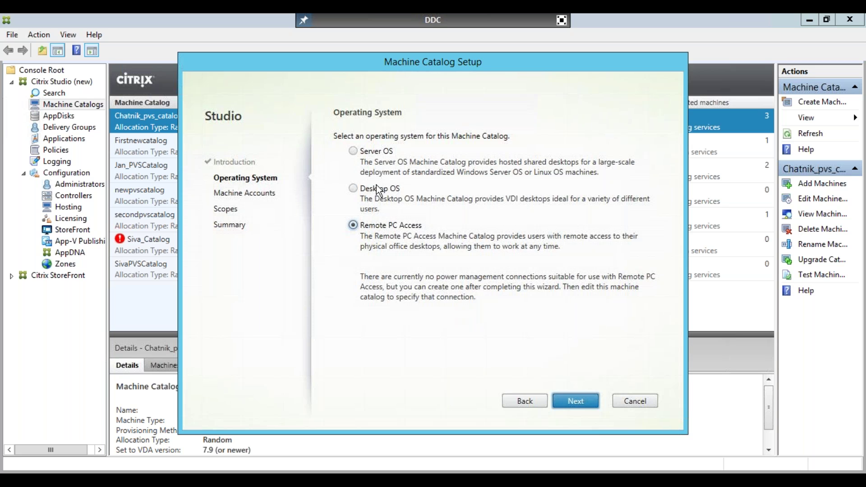
left_click(367, 153)
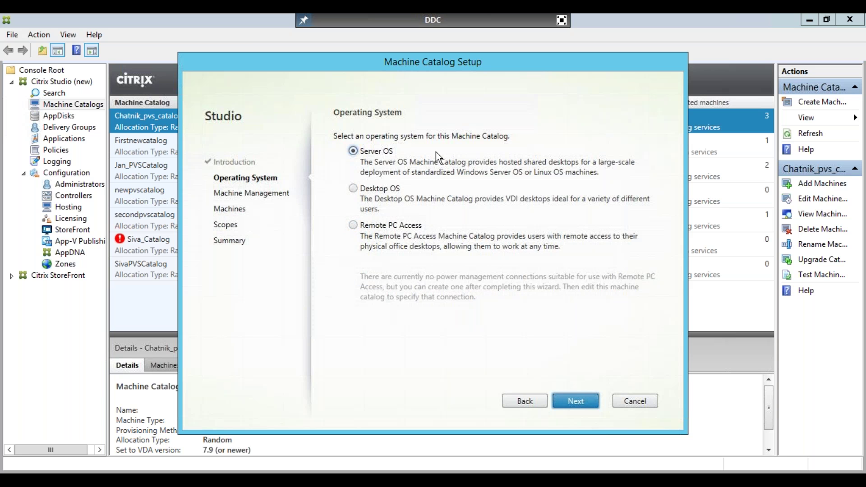
left_click(575, 399)
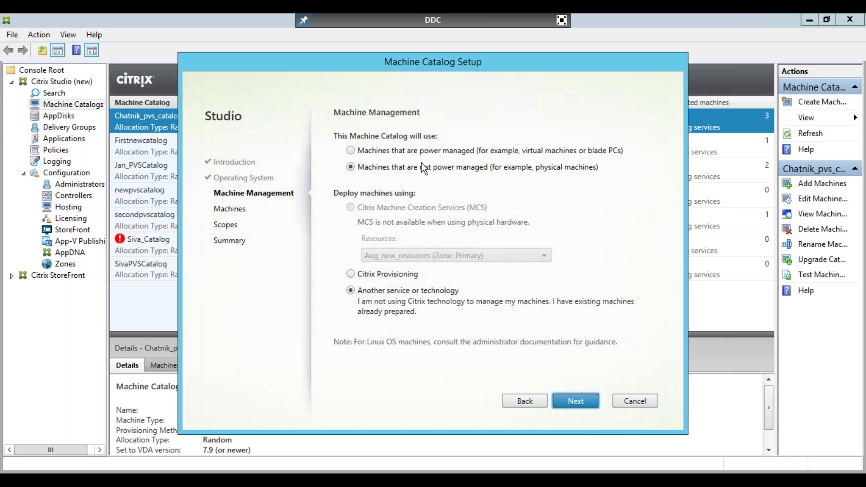
Set the catalog to power-managed machines, compare the deployment methods and choose Citrix Machine Creation Services (MCS)
left_click(385, 154)
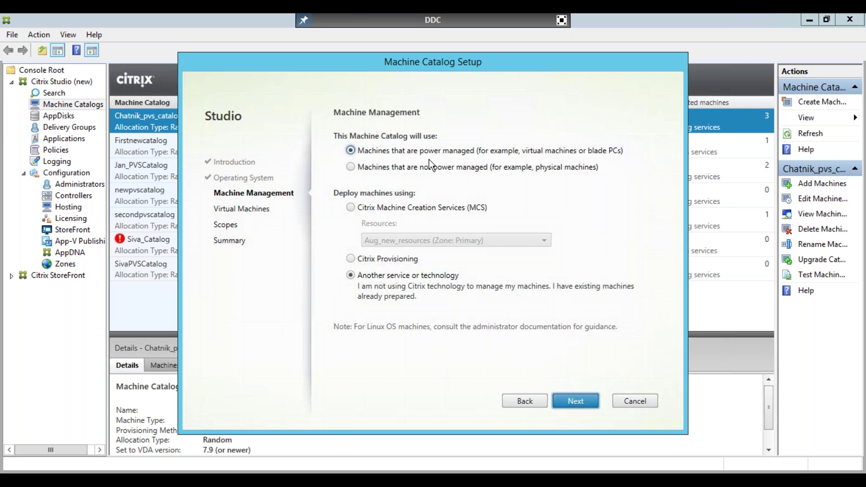
left_click(362, 209)
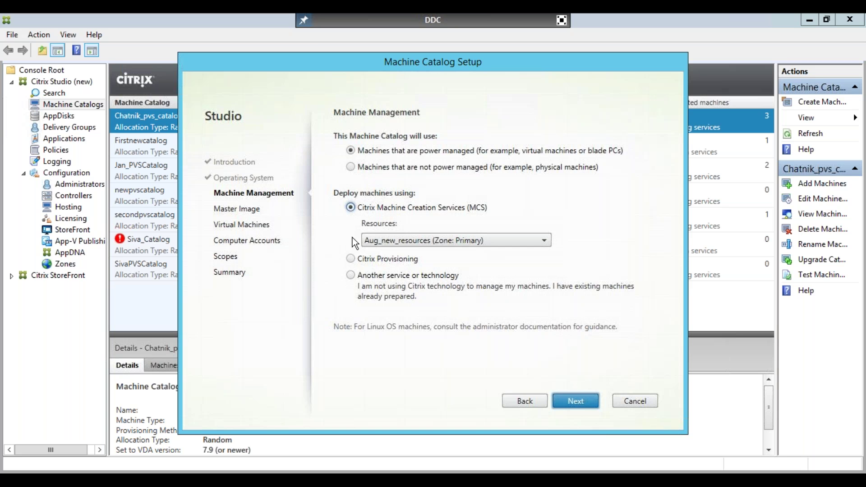
left_click(352, 260)
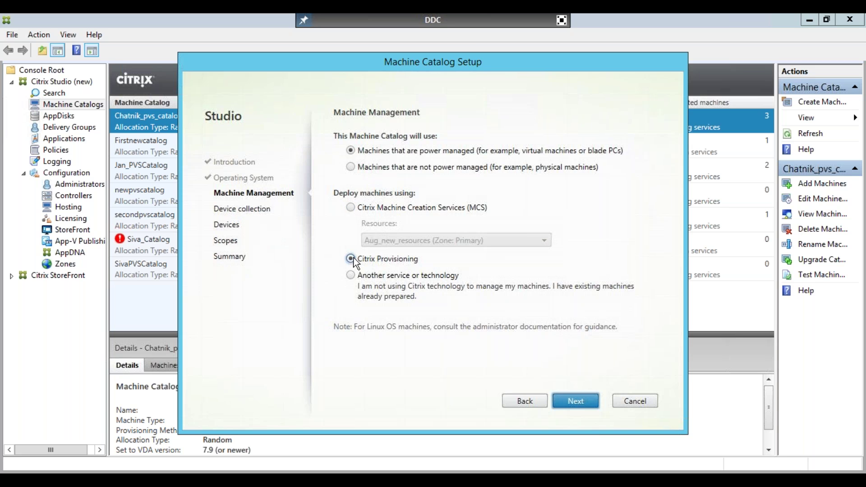
left_click(362, 279)
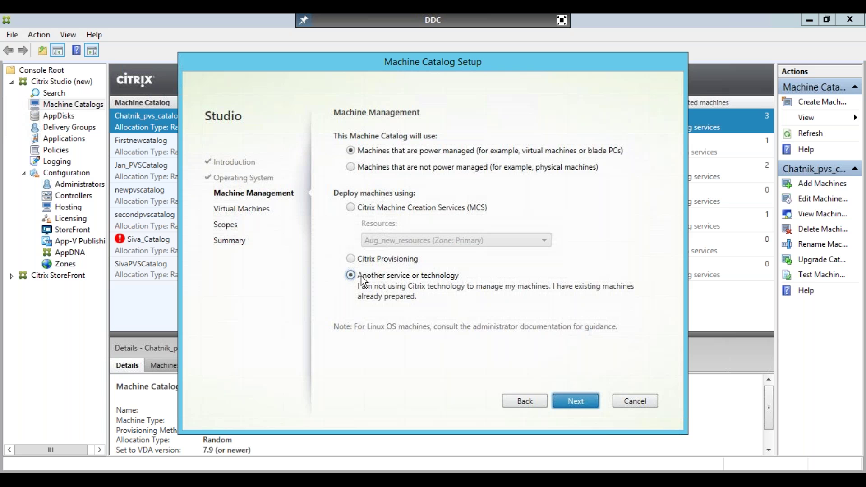
left_click(360, 212)
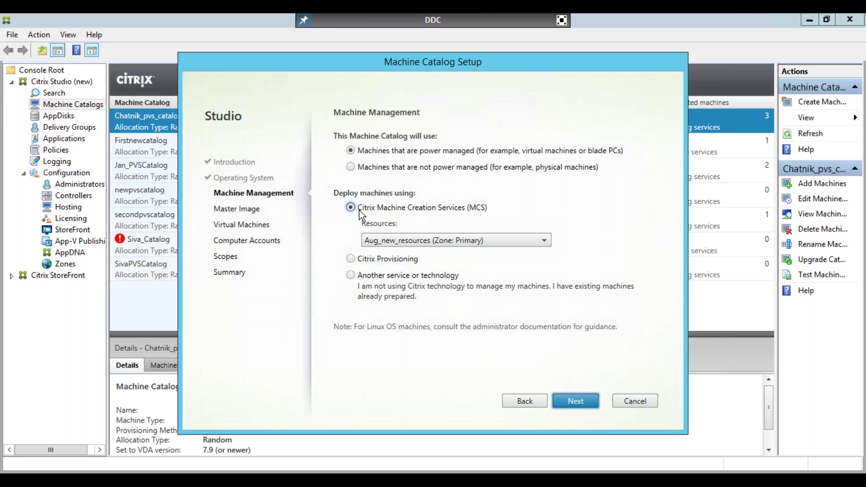
Choose Aug_new_resources (Zone: Primary) as the MCS resources and continue to the master image selection
left_click(413, 239)
left_click(413, 239)
left_click(413, 239)
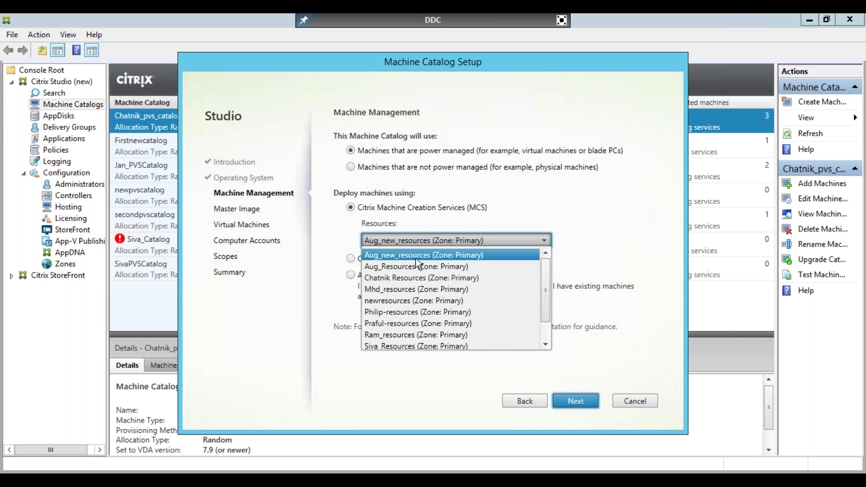
left_click(416, 259)
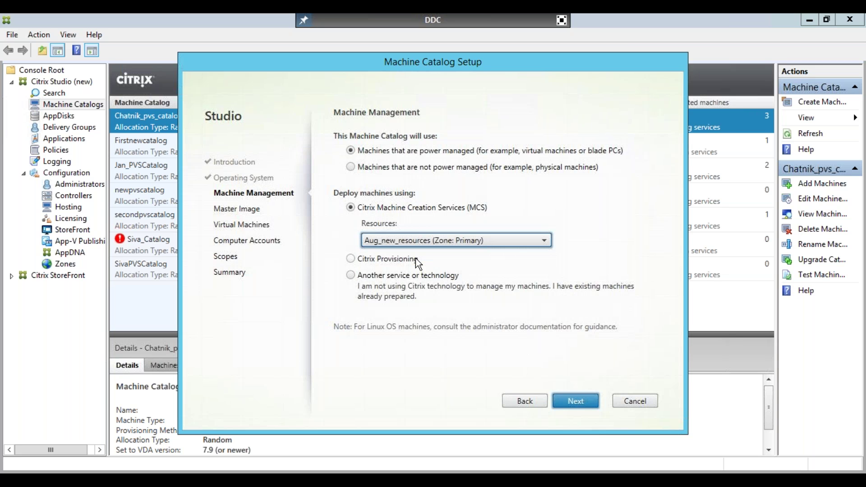
left_click(570, 403)
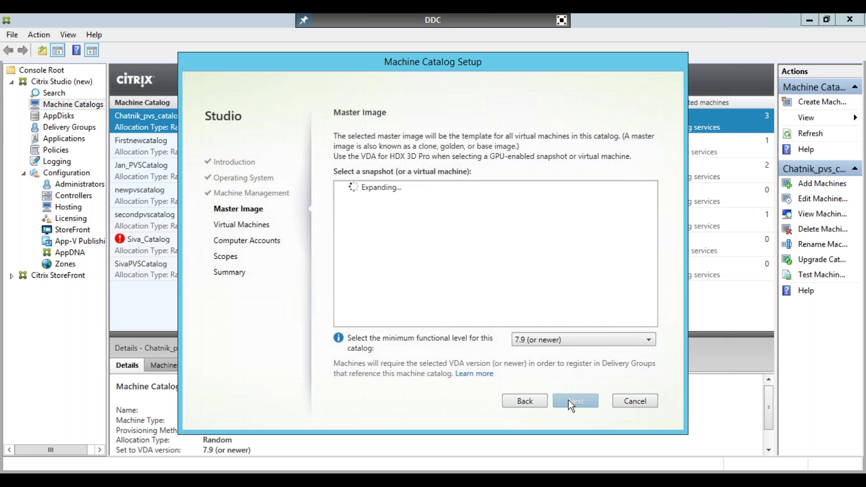
Expand the 2012 master's snapshot chain through every nested level down to the 26082020 snapshot
left_click(538, 399)
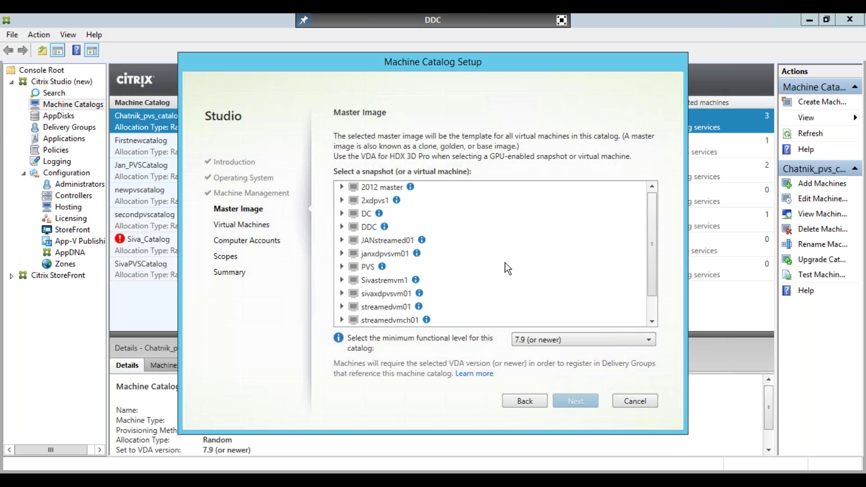
left_click(341, 186)
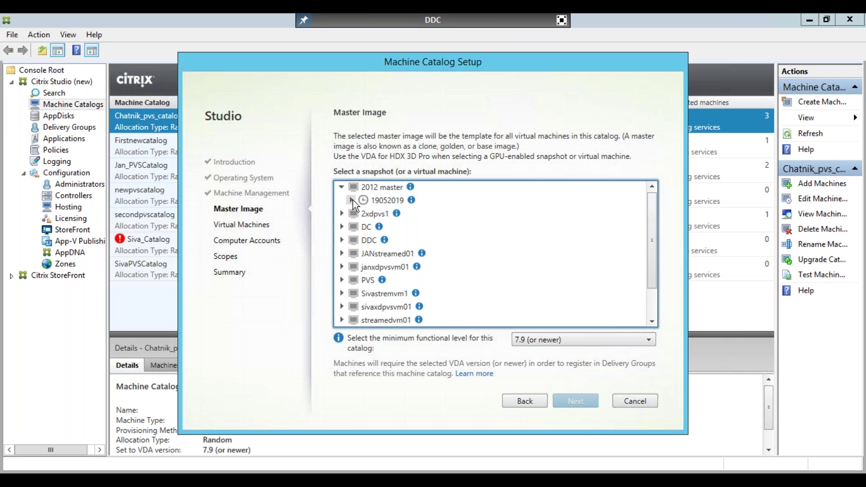
left_click(352, 201)
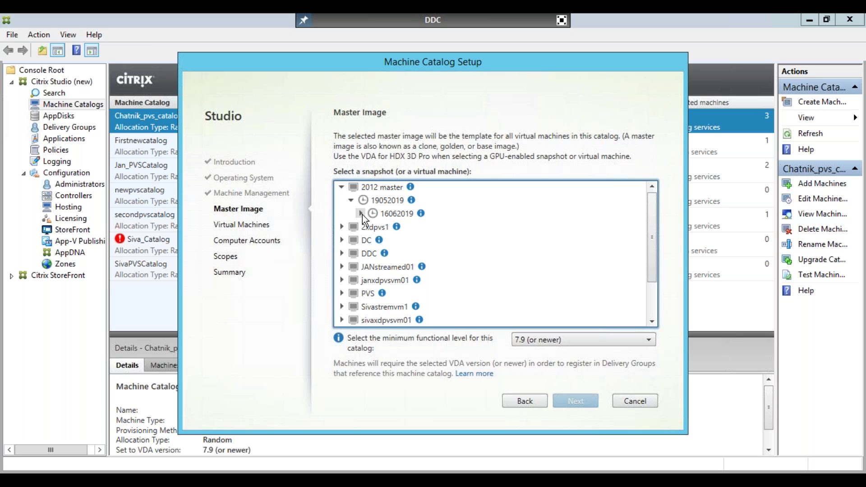
left_click(362, 214)
left_click(370, 226)
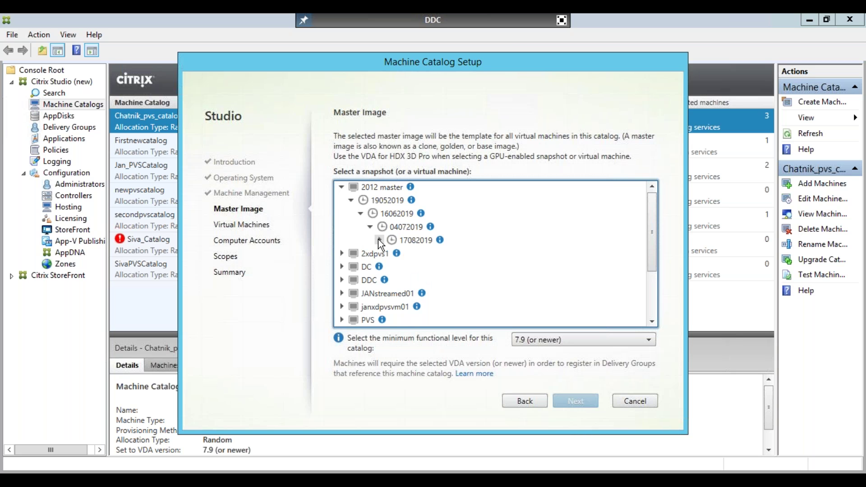
left_click(379, 240)
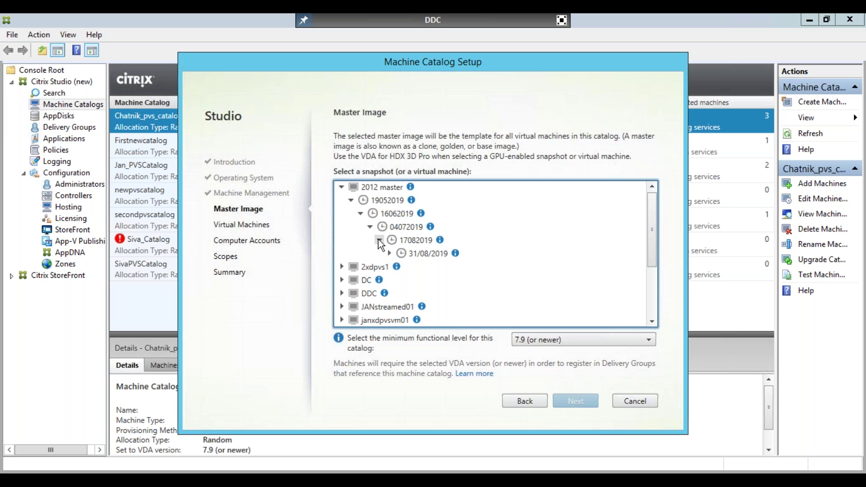
left_click(389, 254)
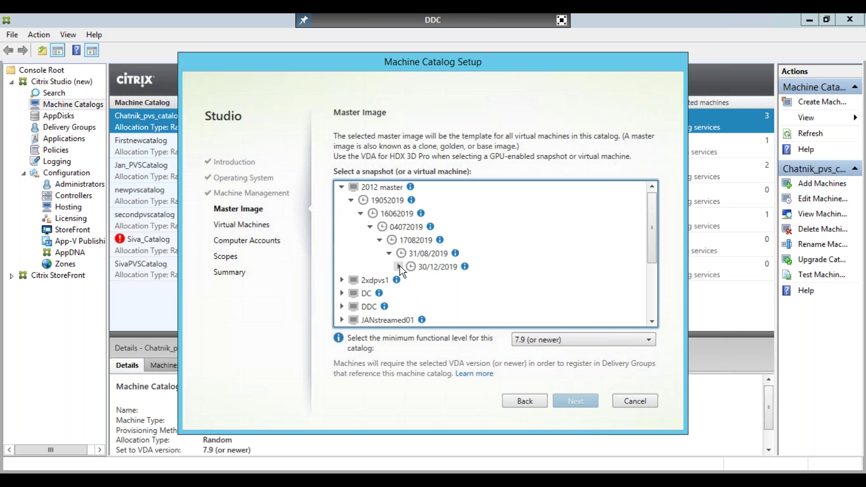
left_click(399, 266)
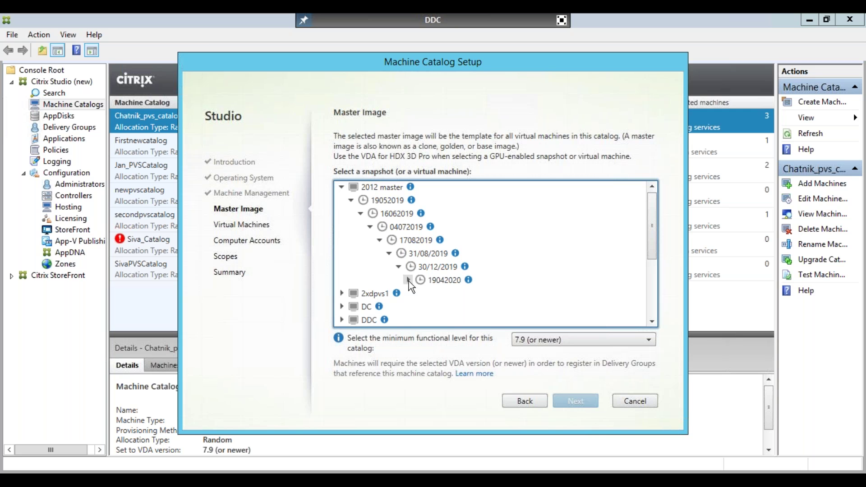
left_click(409, 281)
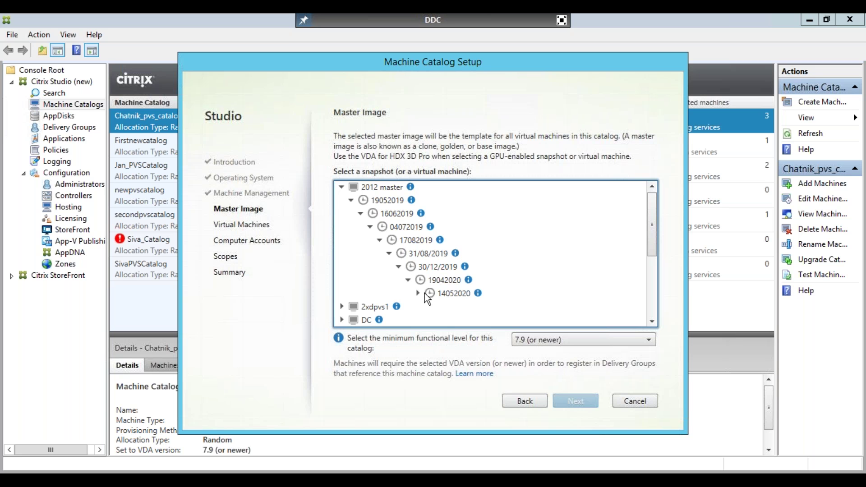
left_click(419, 293)
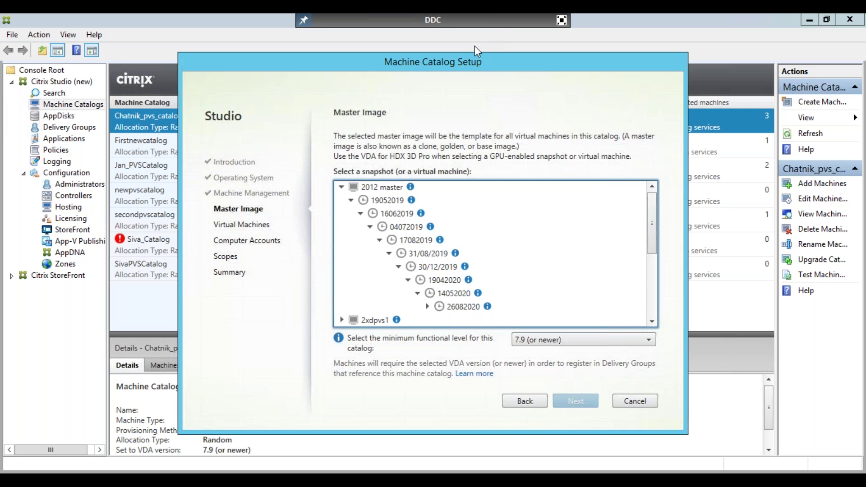
Compare the virtual machines in XenCenter's list with those offered as master images, with the DDC console back in full screen
key("ctrl+Return")
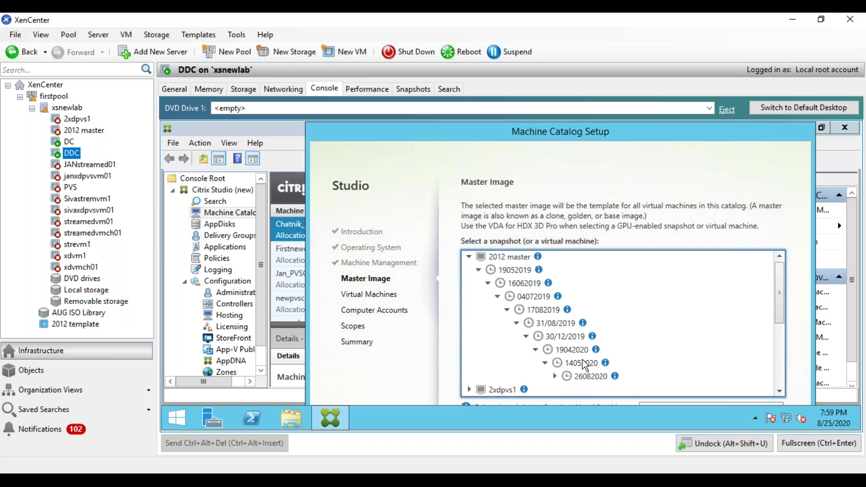
left_click(796, 443)
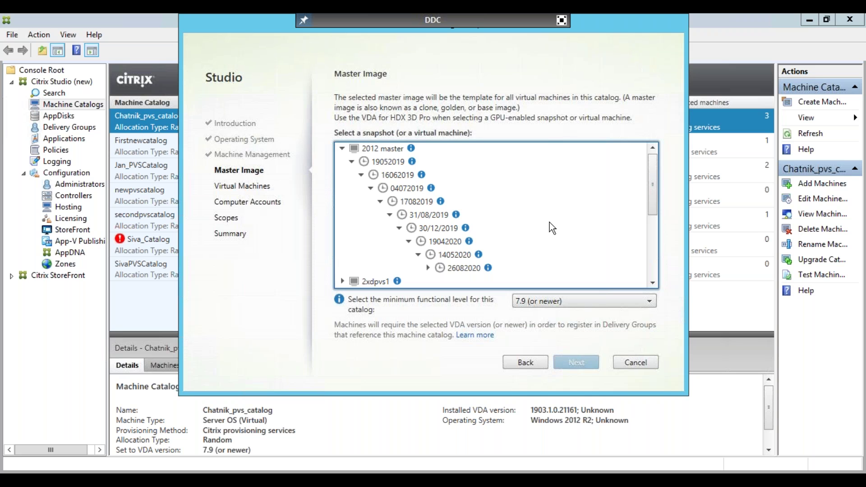
left_click(654, 203)
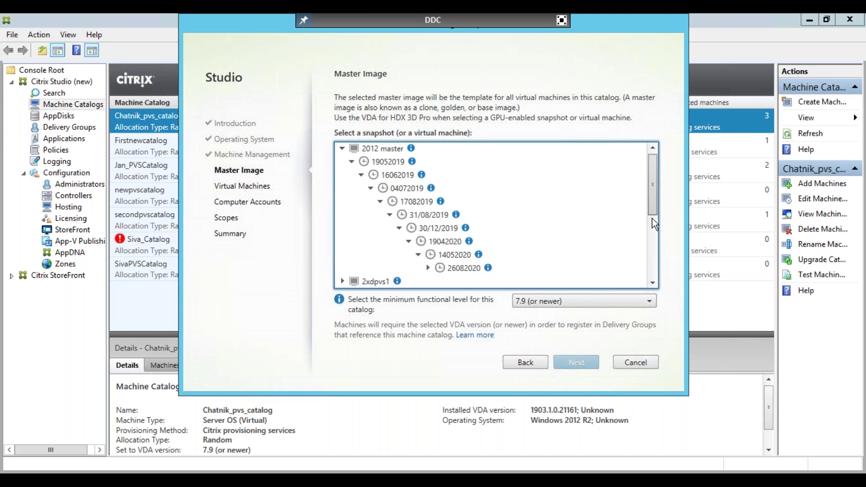
scroll(654, 224, "down", 4)
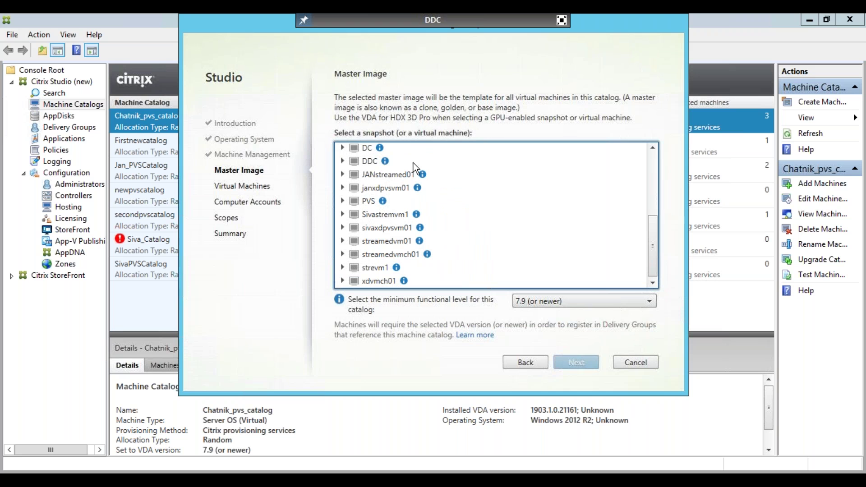
left_click_drag(654, 254, 649, 168)
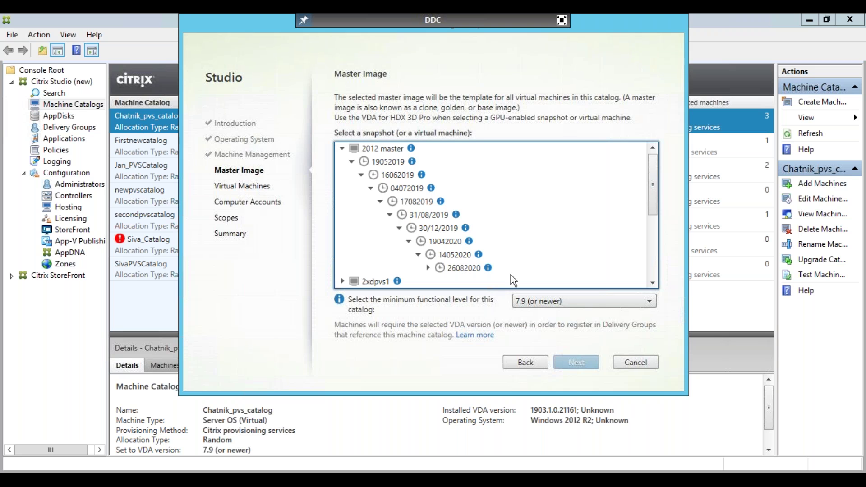
Review the minimum functional levels, keep 7.9 (or newer), choose the 26082020 snapshot as the master image and continue
left_click(528, 302)
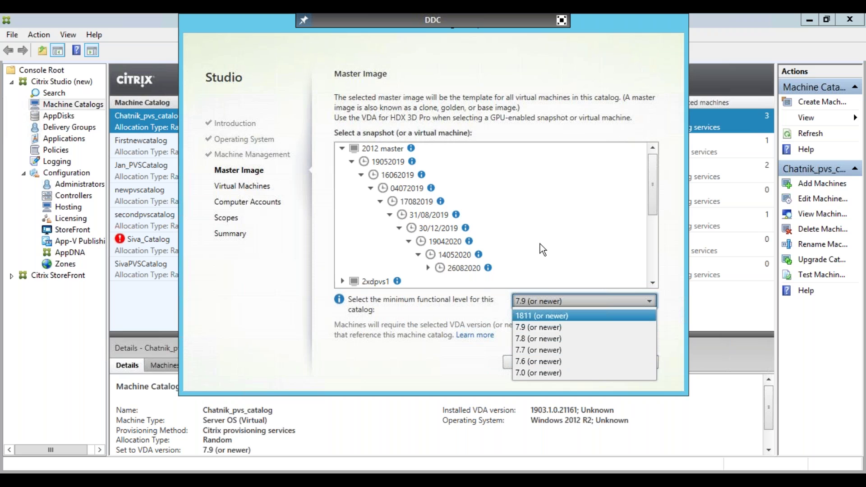
left_click(558, 257)
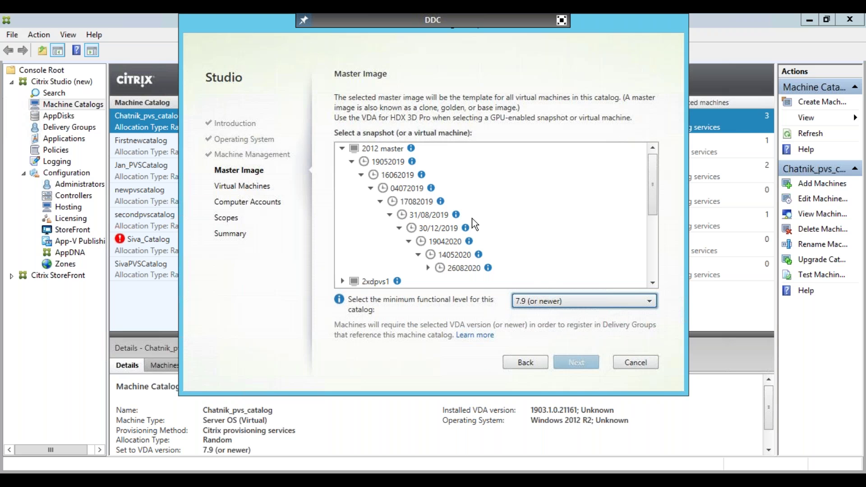
left_click(456, 268)
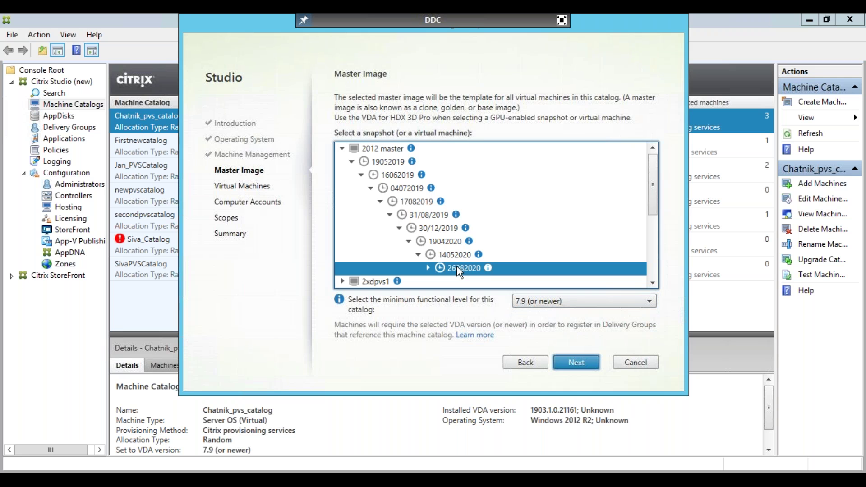
left_click(574, 363)
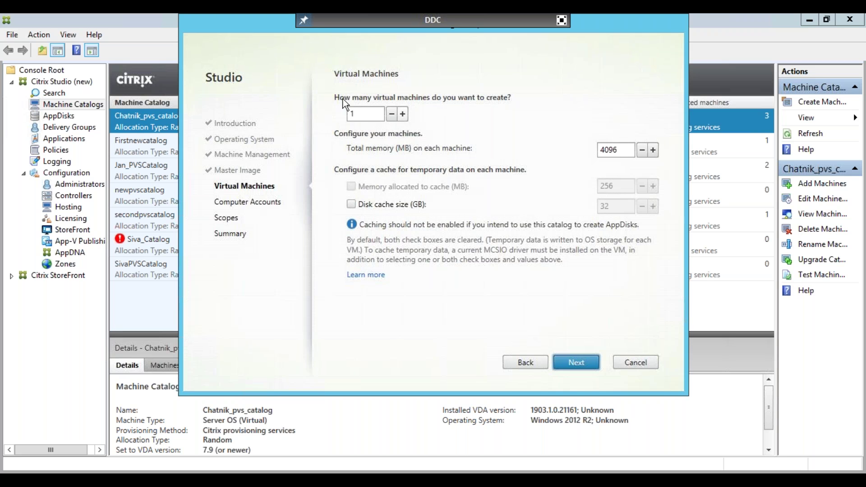
Keep one virtual machine to create and set the total memory on each machine to 1028 MB
left_click(368, 115)
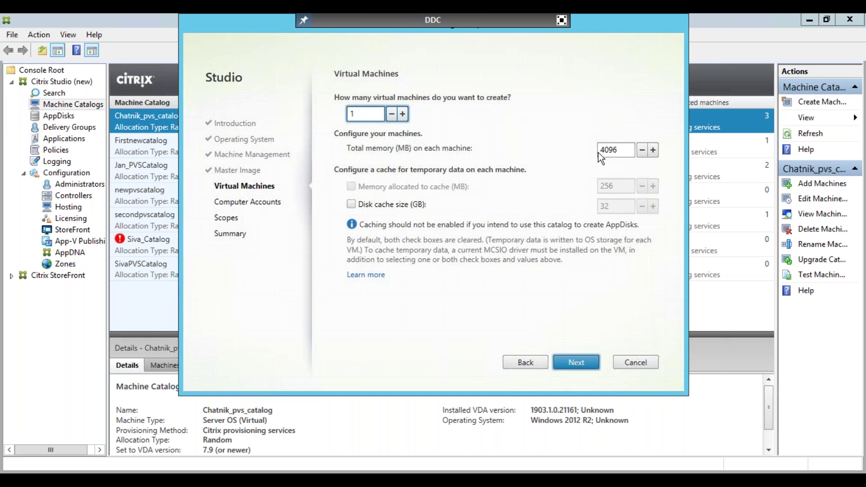
left_click(622, 150)
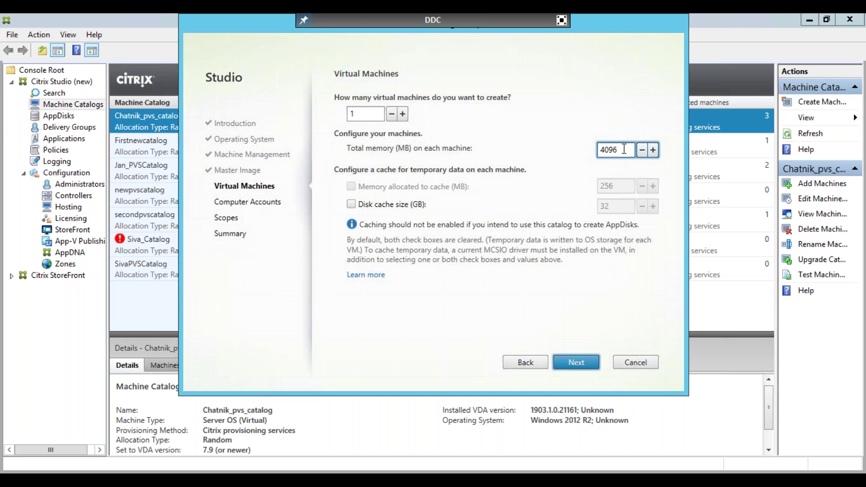
key("BackSpace")
key("BackSpace")
key("BackSpace")
key("BackSpace")
type("1028")
Enable both the disk cache and the memory cache for temporary data, and set the disk cache size to 2 GB
left_click(351, 205)
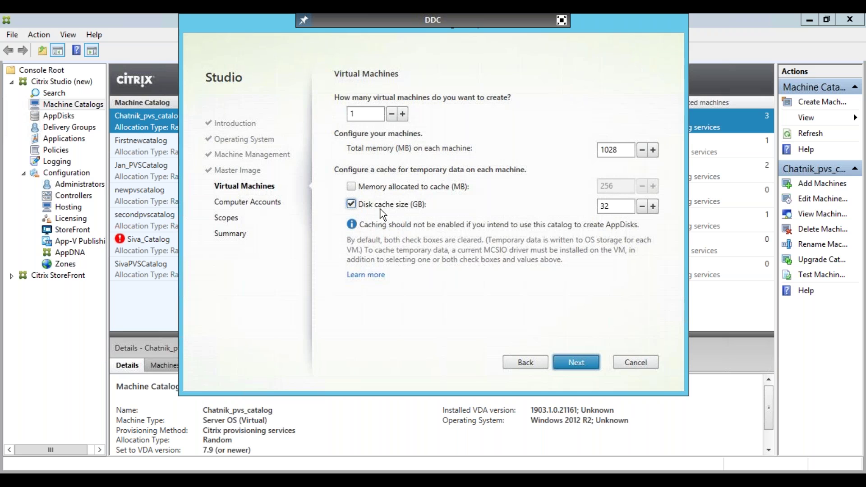
left_click(351, 187)
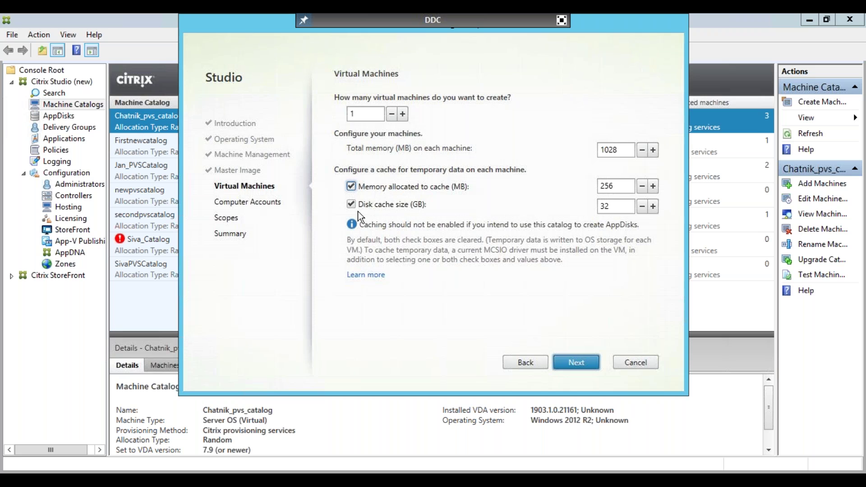
left_click(611, 209)
key("BackSpace")
key("BackSpace")
type("2")
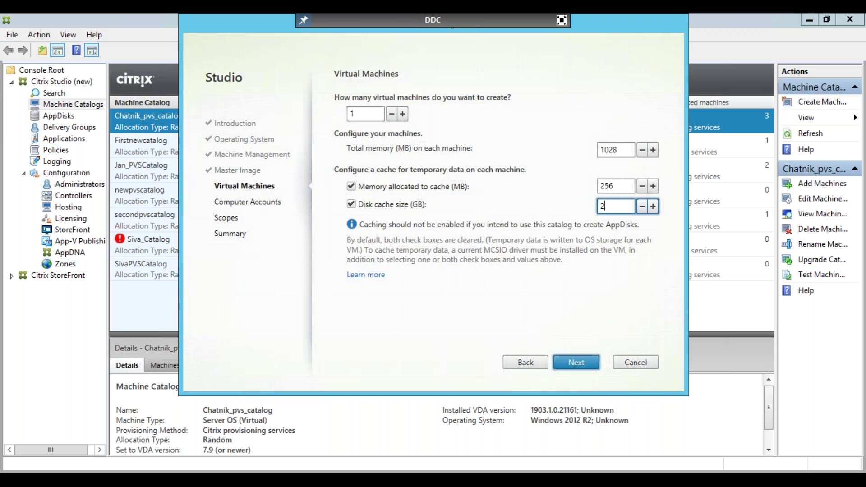
Set the memory allocated to the temporary data cache to 1028 MB
left_click(617, 186)
key("BackSpace")
key("BackSpace")
double_click(617, 186)
type("1028")
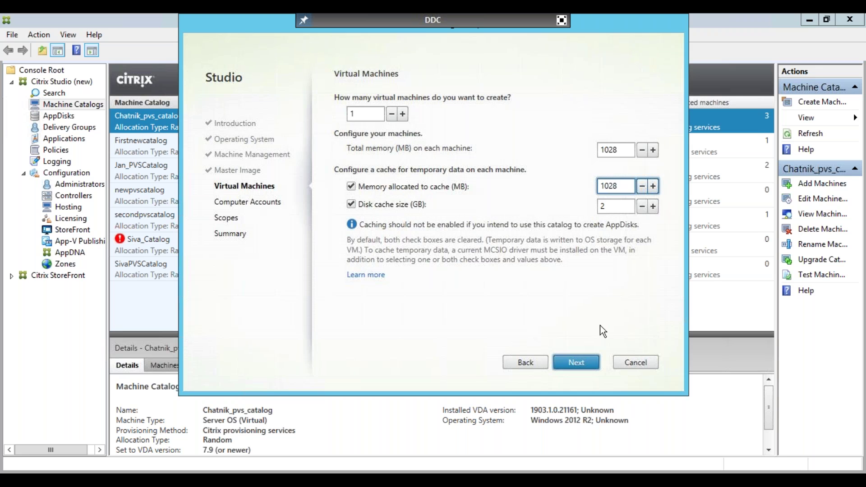
Try to continue to the computer accounts while keeping the entered memory and cache values
left_click(587, 367)
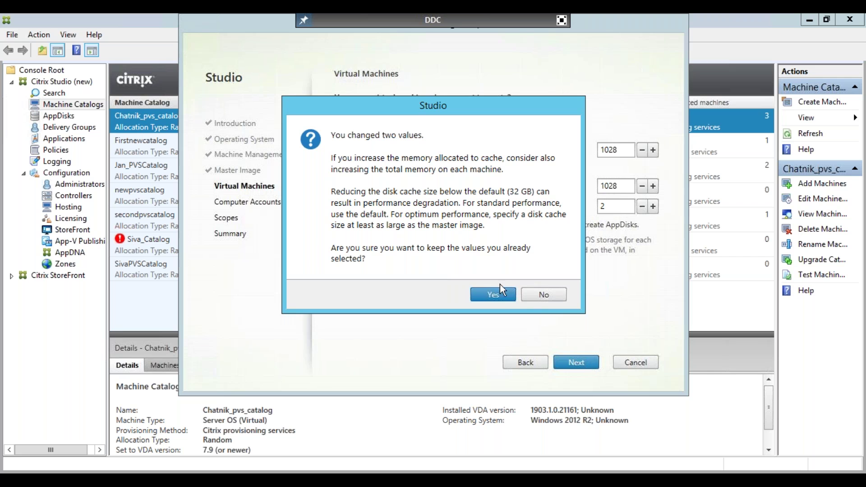
left_click(496, 294)
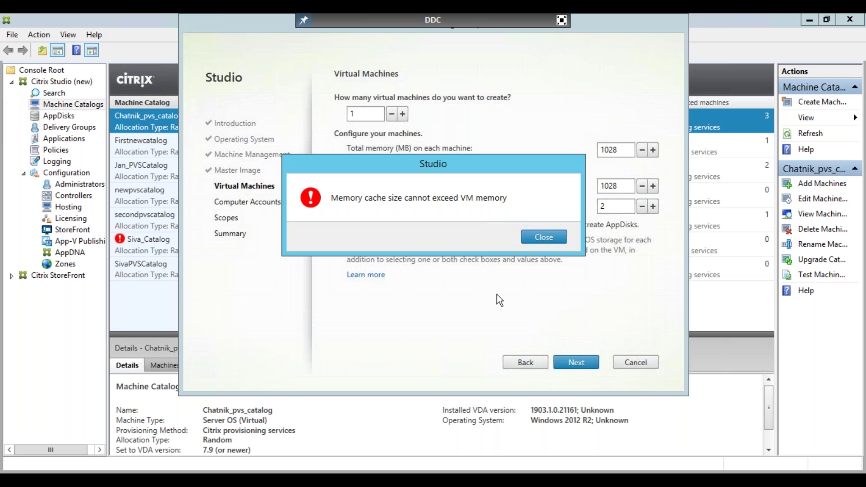
left_click(543, 239)
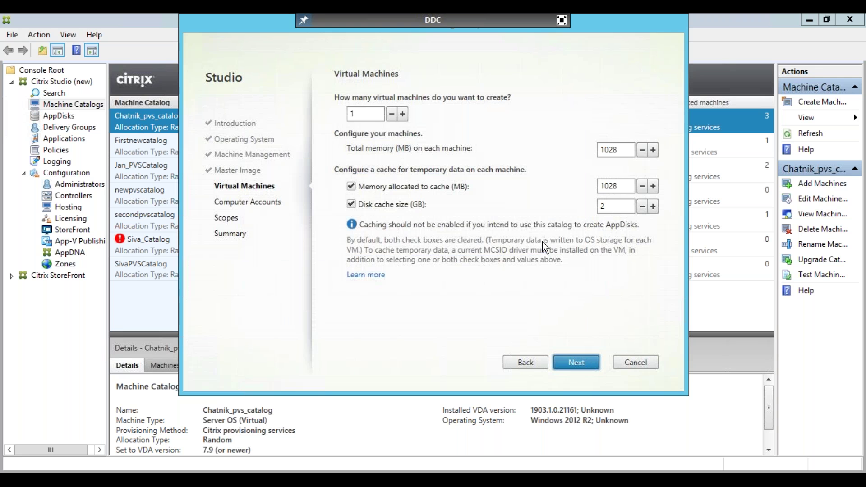
Set the total memory on each machine to 2048 MB, keep the changed cache values and continue to the computer accounts
left_click(622, 151)
key("BackSpace")
key("BackSpace")
key("BackSpace")
key("BackSpace")
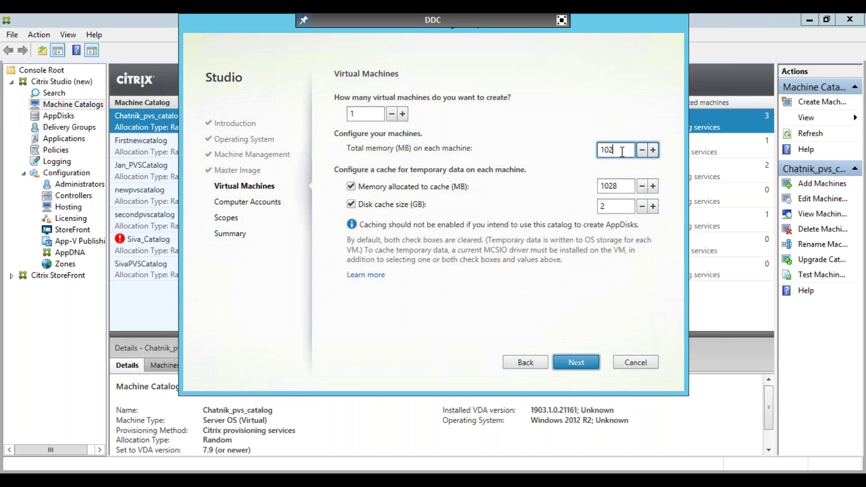
type("2048")
left_click(570, 358)
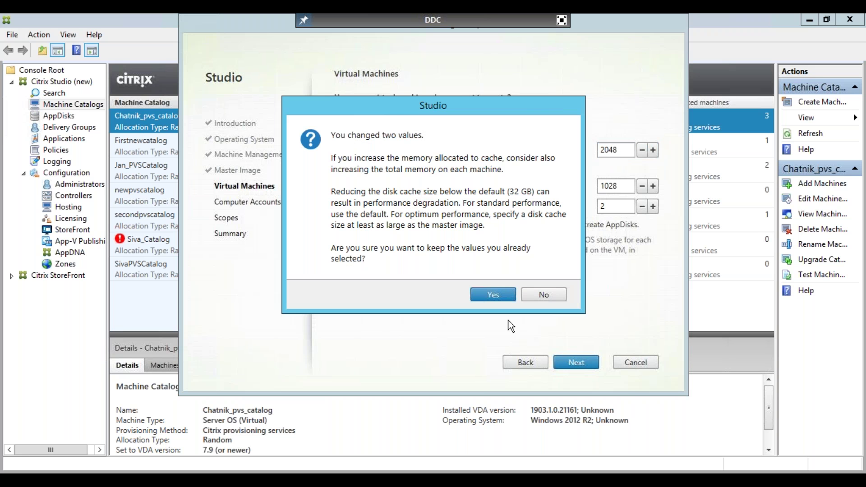
left_click(493, 295)
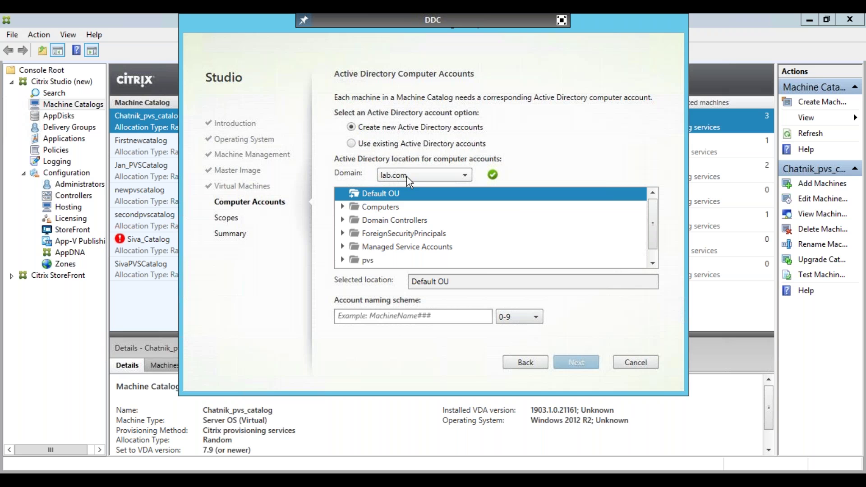
Go back to review the virtual machine memory and cache settings, keep them and return to the computer accounts
left_click(518, 363)
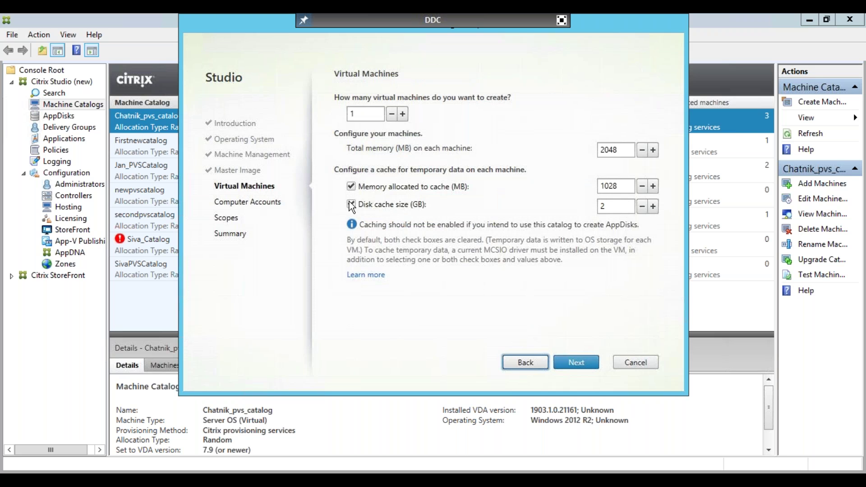
left_click(621, 151)
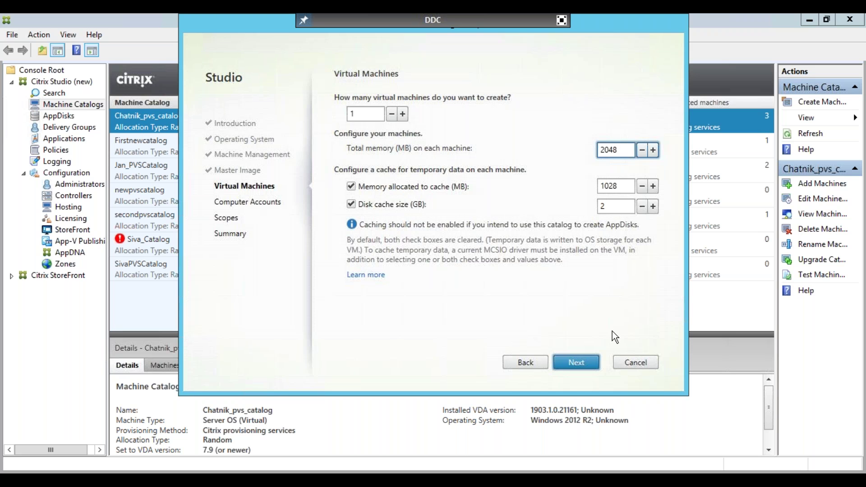
left_click(576, 360)
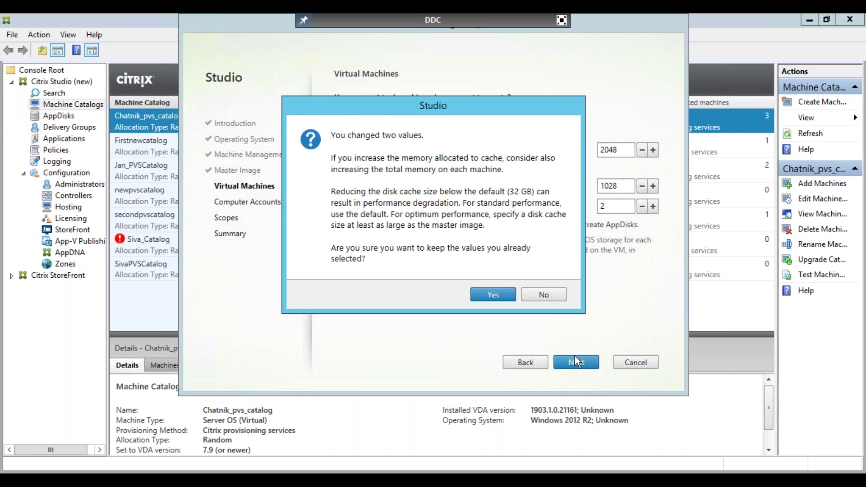
left_click(504, 297)
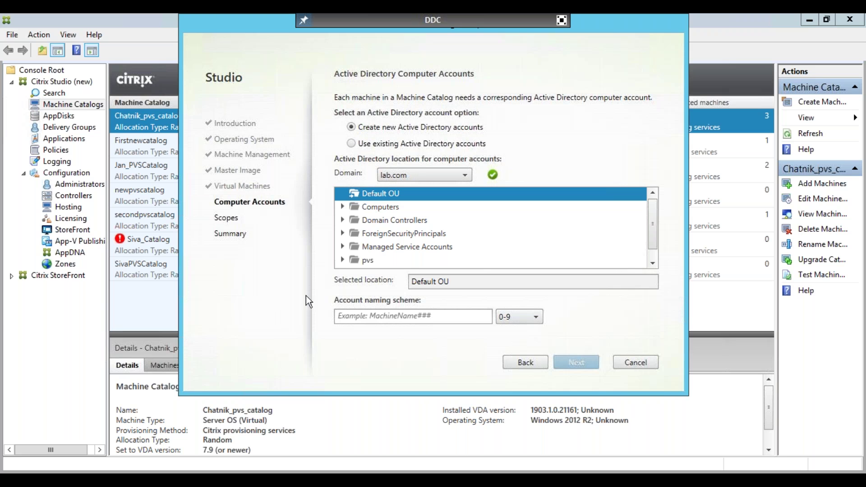
Keep lab.com as the domain and compare the options for existing and new Active Directory accounts, ending on creating new accounts
left_click(430, 176)
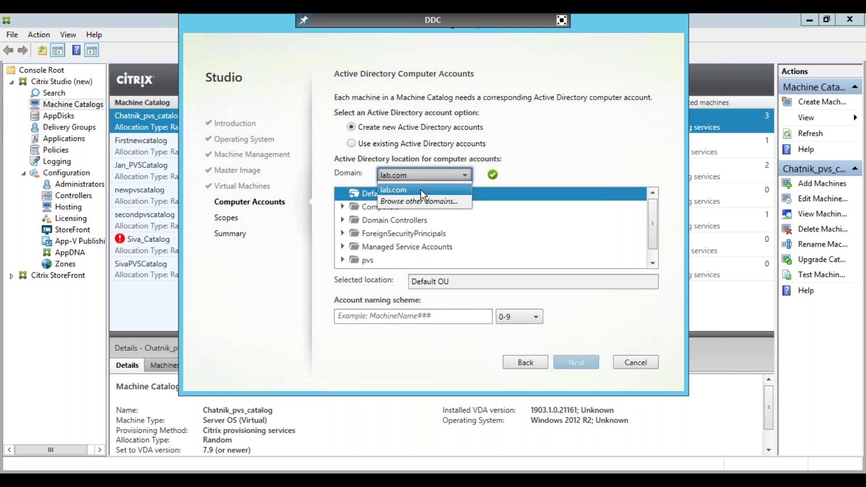
left_click(421, 191)
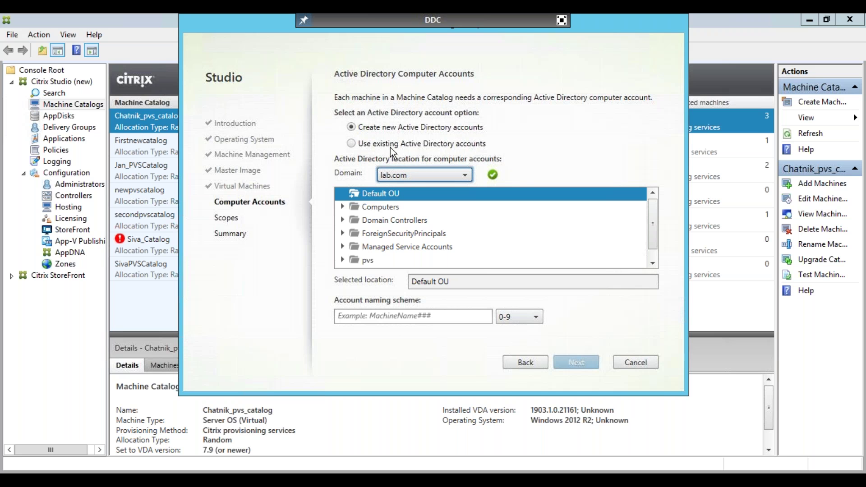
left_click(362, 146)
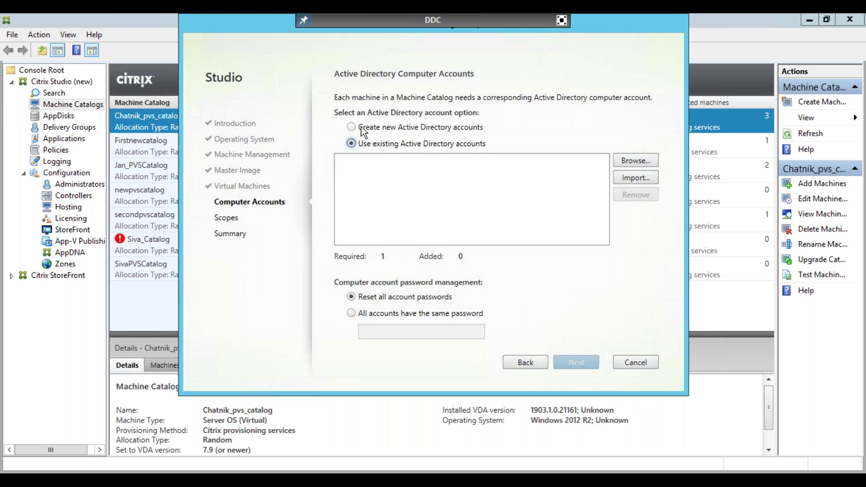
left_click(363, 130)
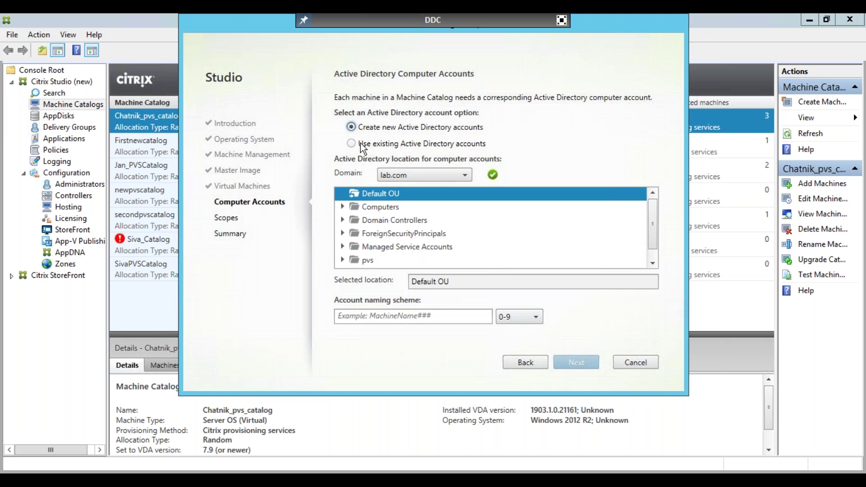
left_click(361, 143)
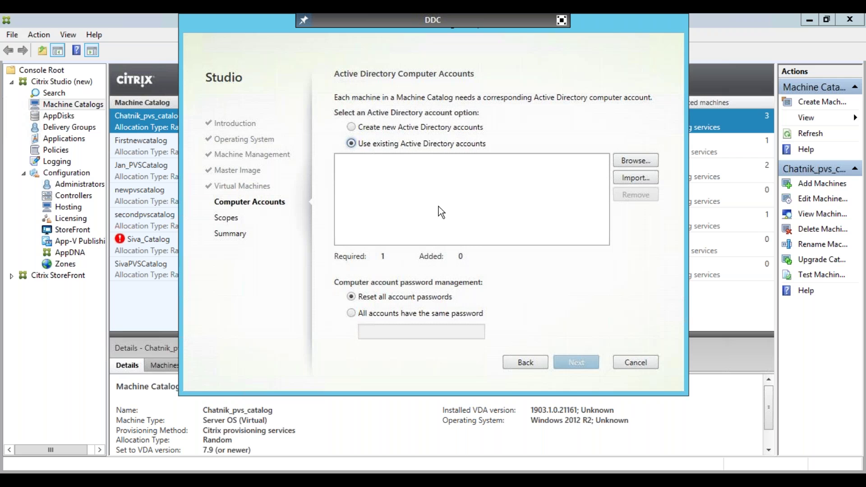
left_click(367, 130)
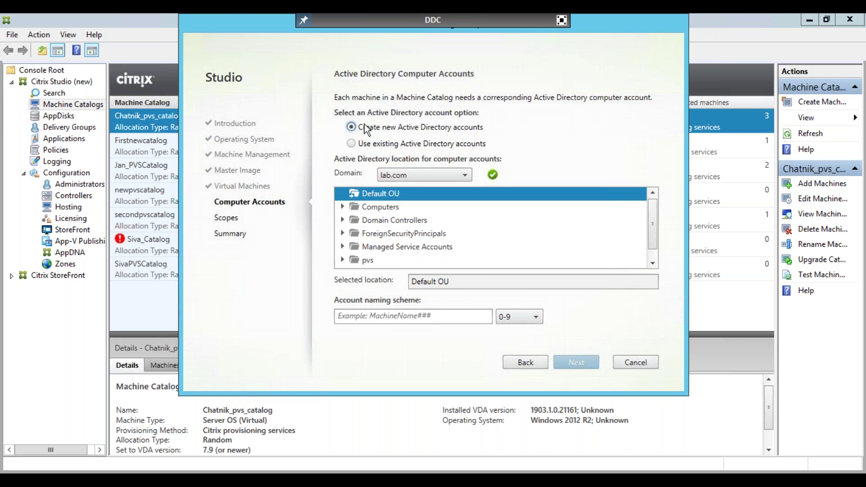
Enter vm#### as the account naming scheme, removing the trial letters hfkjhdgk typed after it
left_click(361, 317)
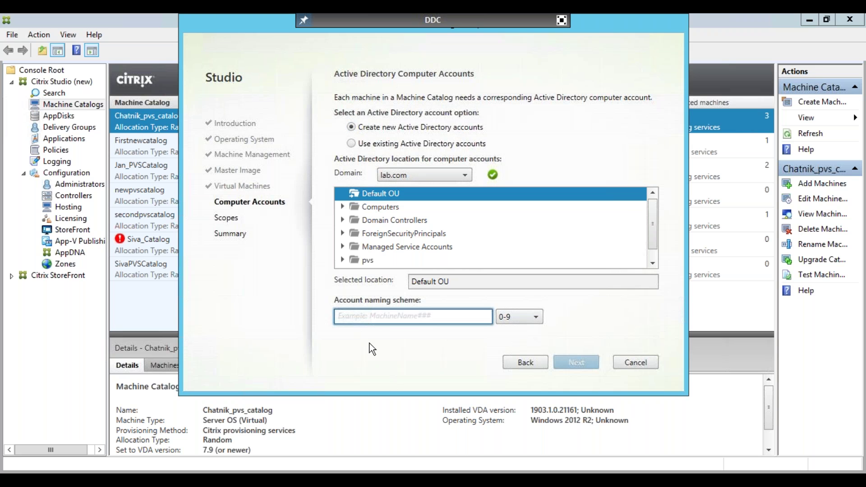
type("vm##")
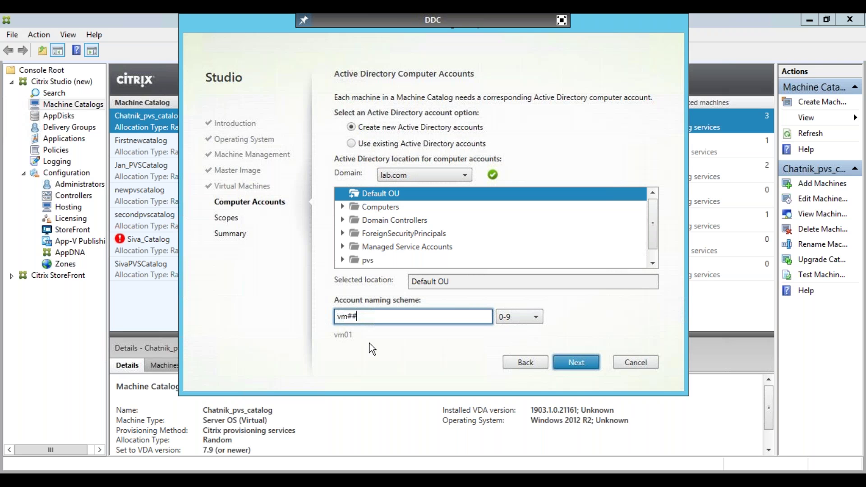
type("#")
type("dgkj")
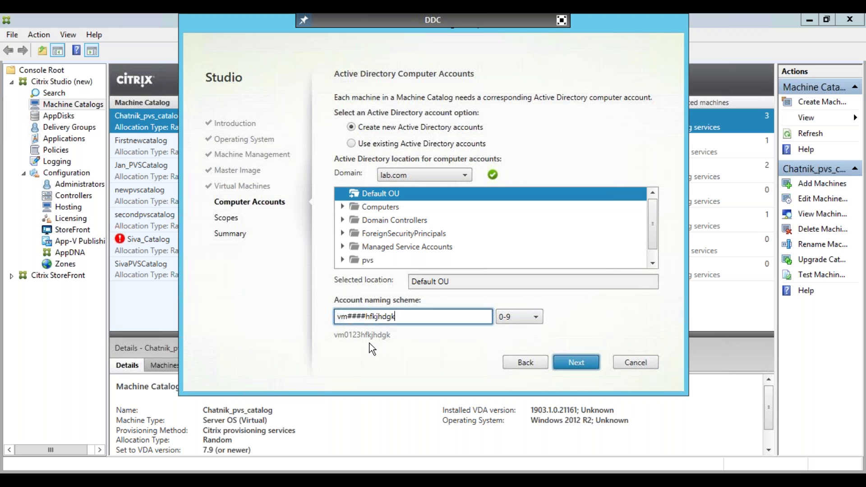
key("BackSpace")
key("BackSpace")
key("BackSpace")
key("BackSpace")
key("BackSpace")
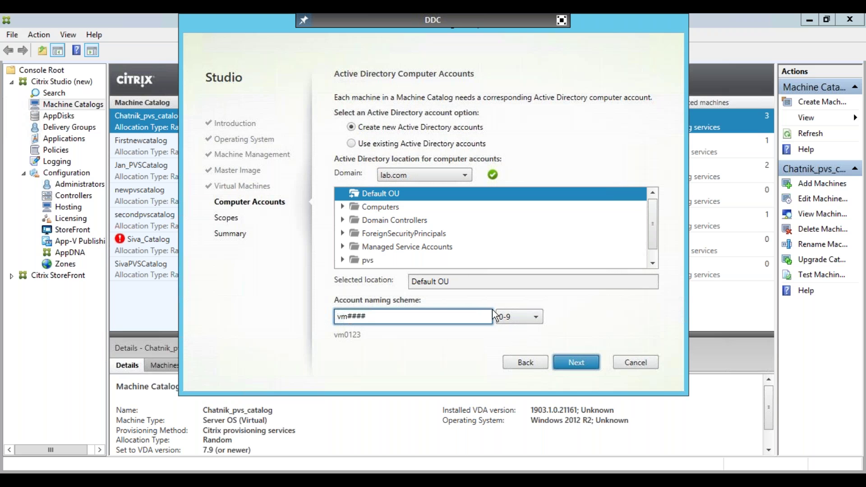
Try A-Z as the account naming scheme's sequence, and set it back to 0-9
left_click(514, 318)
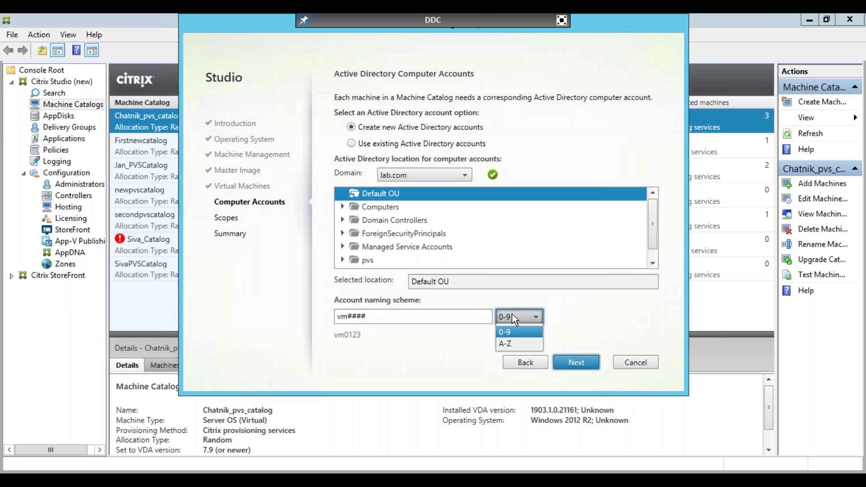
left_click(510, 341)
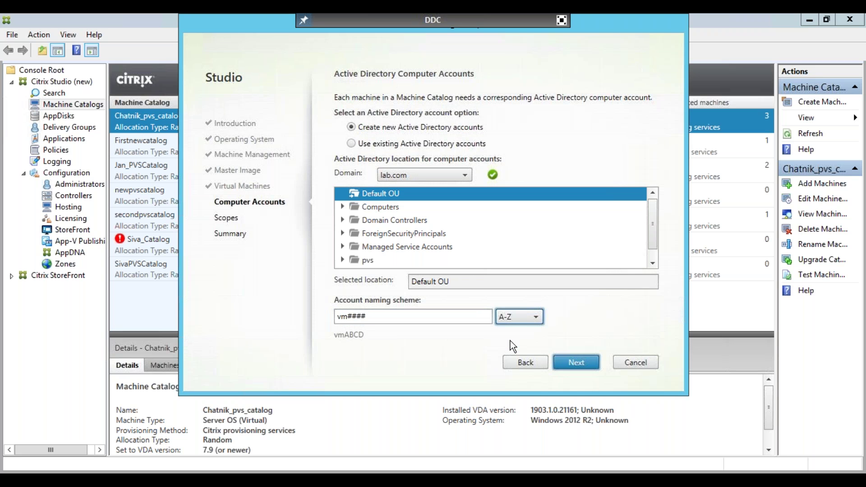
left_click(510, 318)
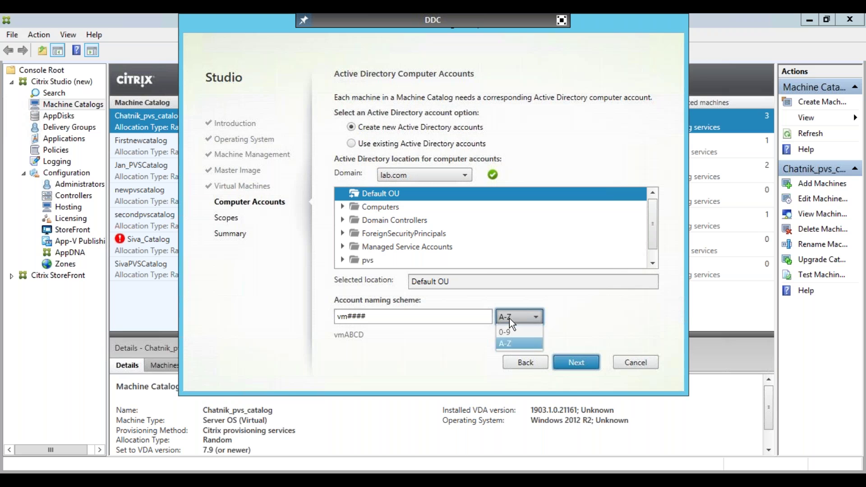
left_click(509, 328)
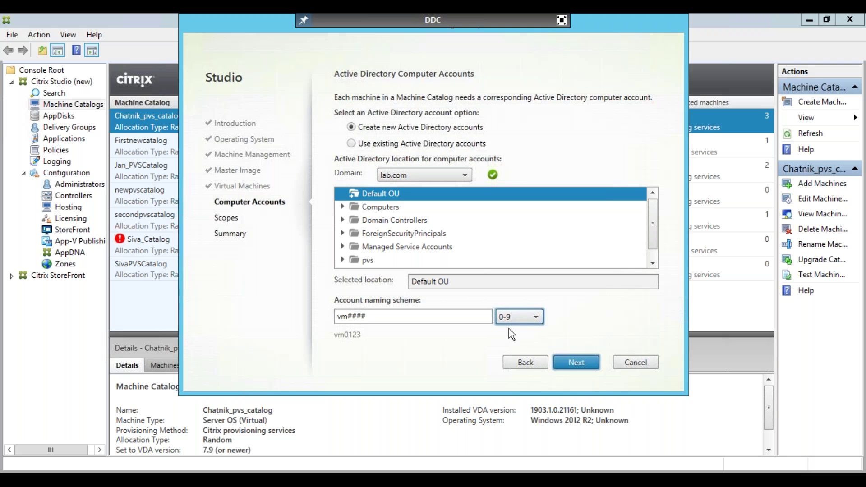
Continue to the summary without selecting any optional scope, and cancel the machine catalog setup without entering a name
left_click(564, 358)
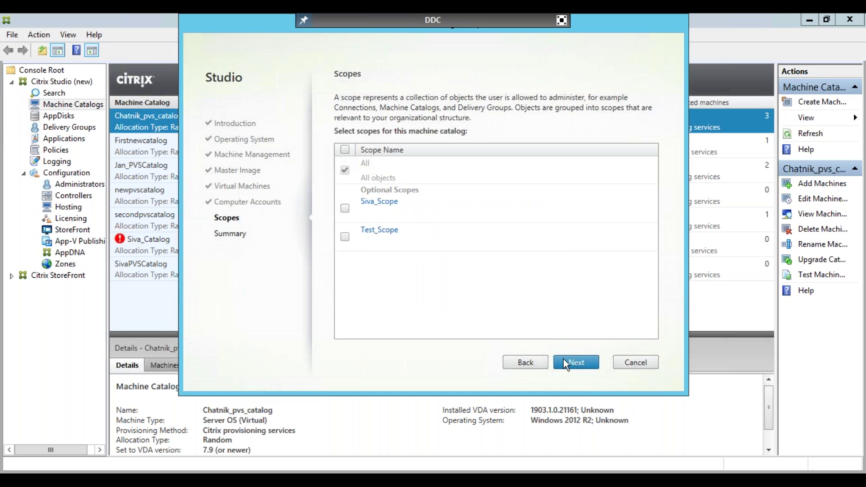
left_click(566, 364)
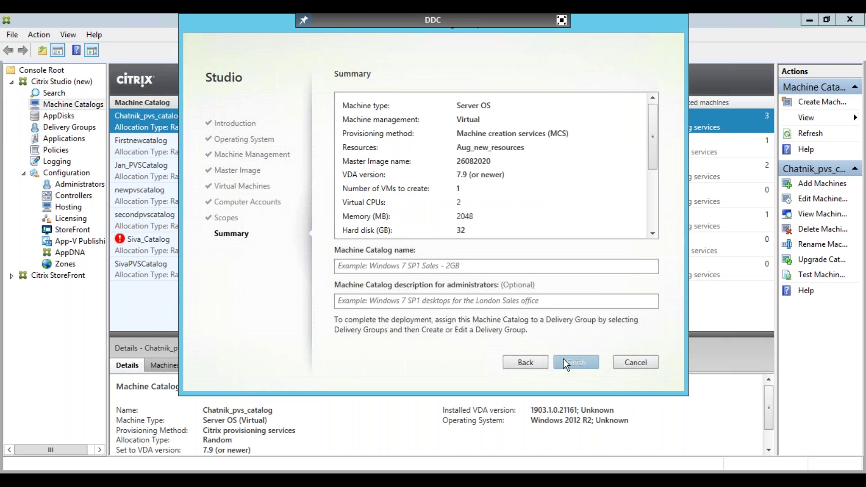
left_click(403, 266)
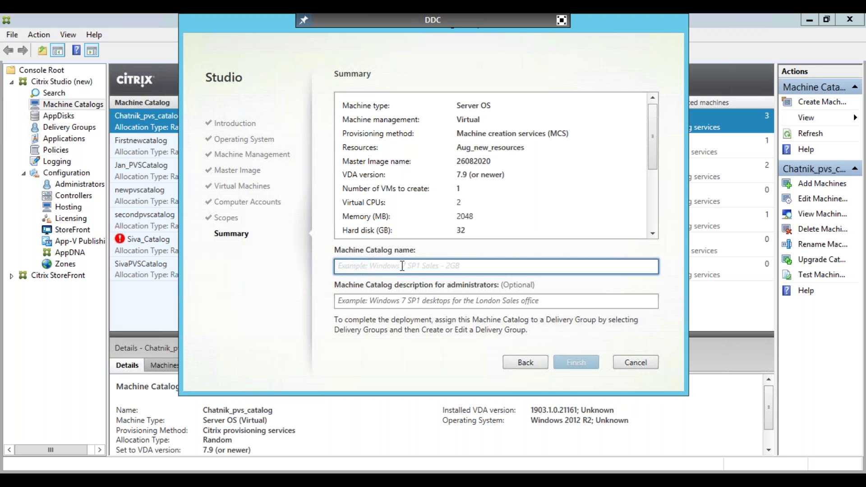
left_click(406, 300)
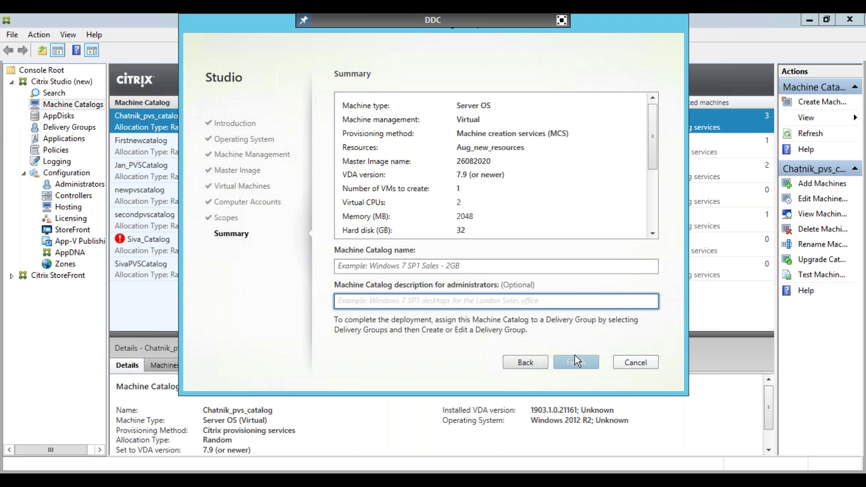
left_click(636, 362)
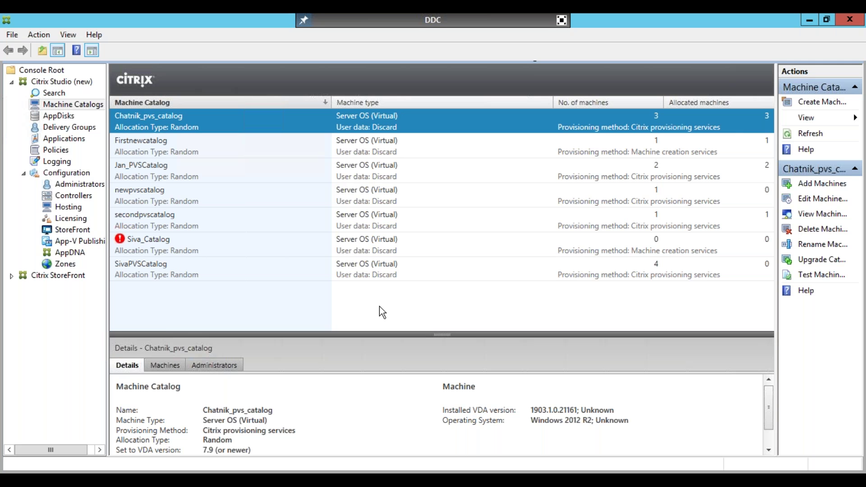
Look at the delivery groups and return to the machine catalogs
left_click(88, 128)
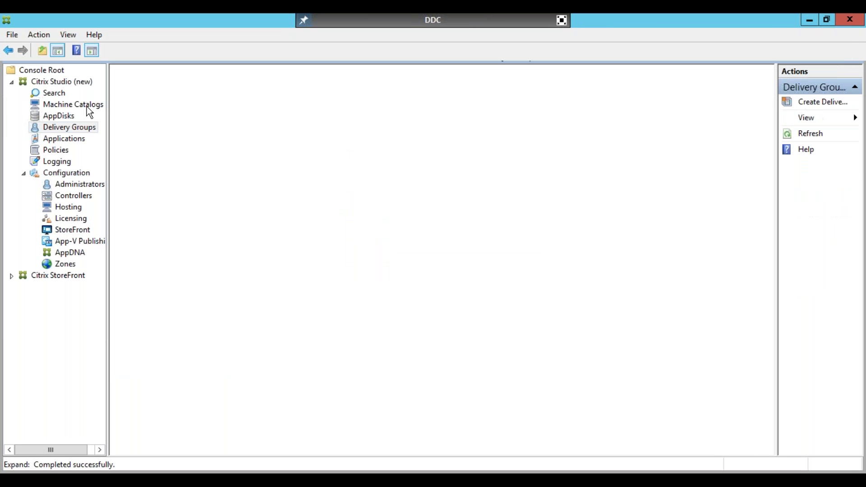
left_click(87, 108)
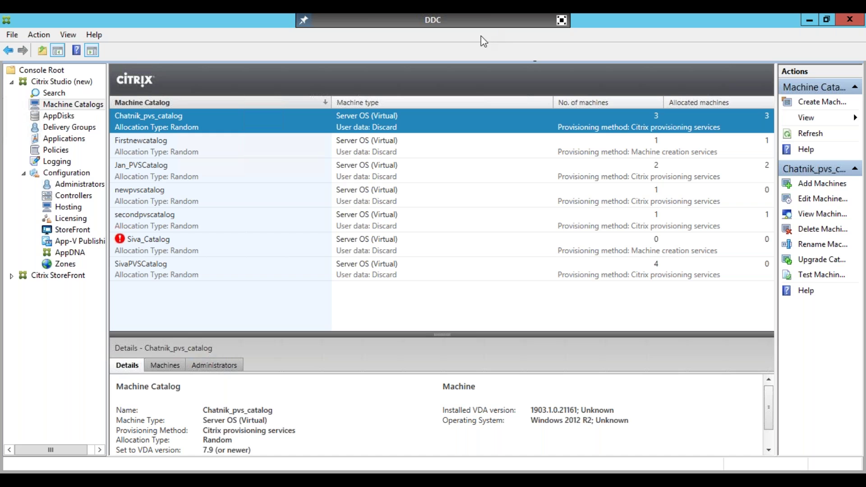
Leave the full-screen DDC console for XenCenter and switch between the DC and DDC virtual machines to view them
key("ctrl+Return")
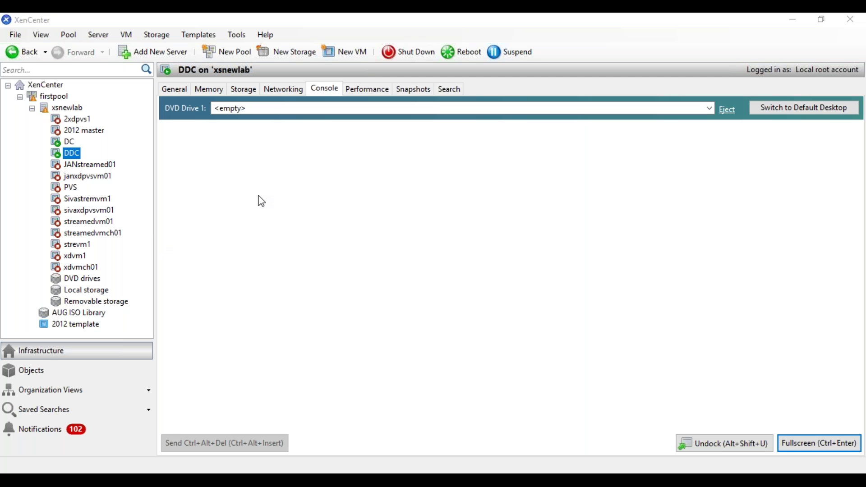
left_click(71, 144)
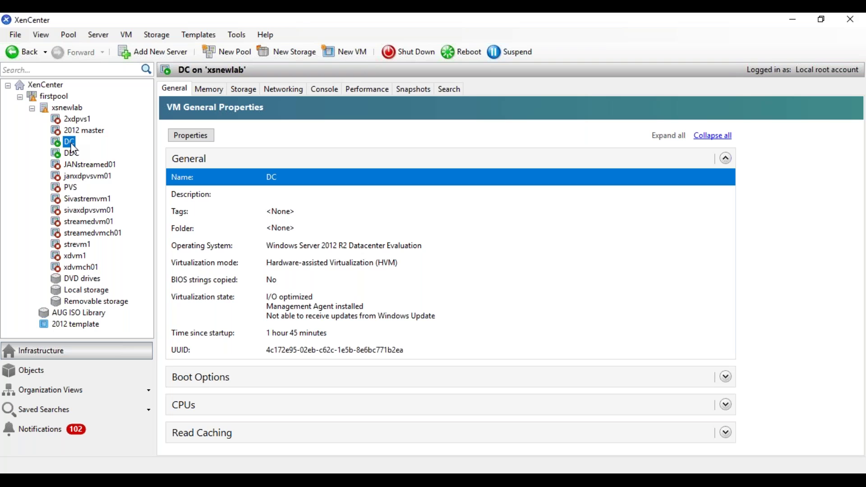
left_click(73, 154)
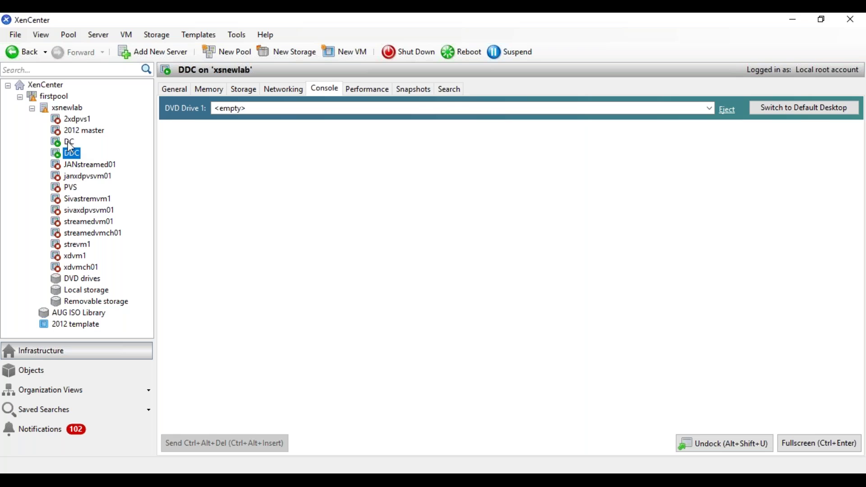
left_click(67, 142)
left_click(72, 153)
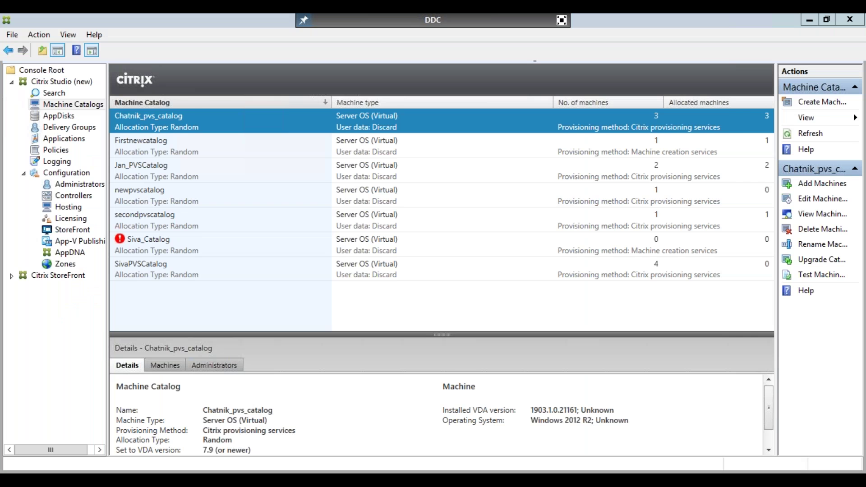
Open Notepad on the DDC machine and write "vmware workstation" as the first line of the notes
key("super+e")
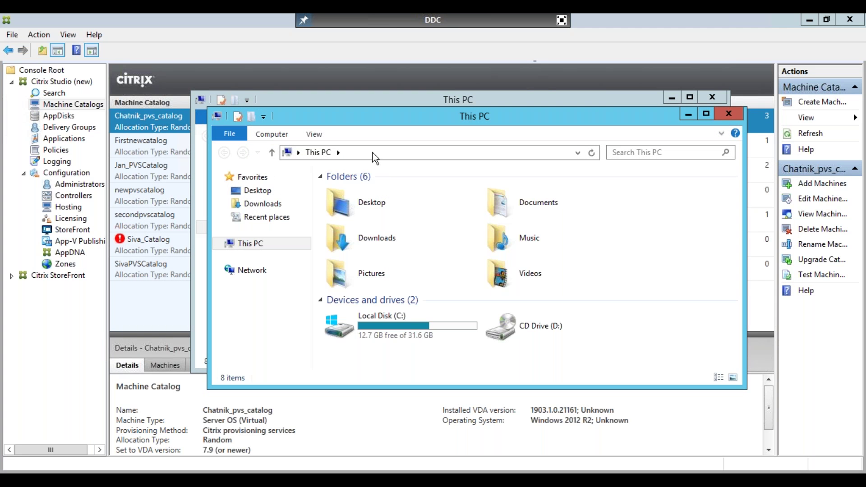
left_click(373, 155)
type("notepad")
key("Return")
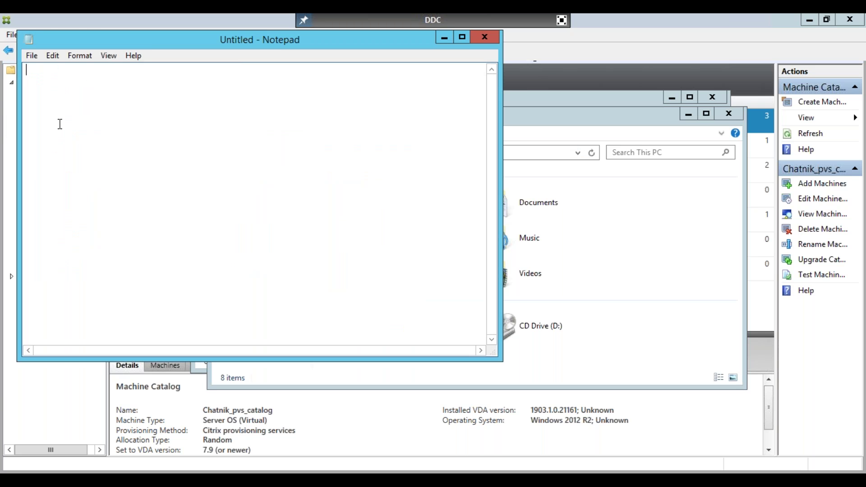
type("vmware workstation")
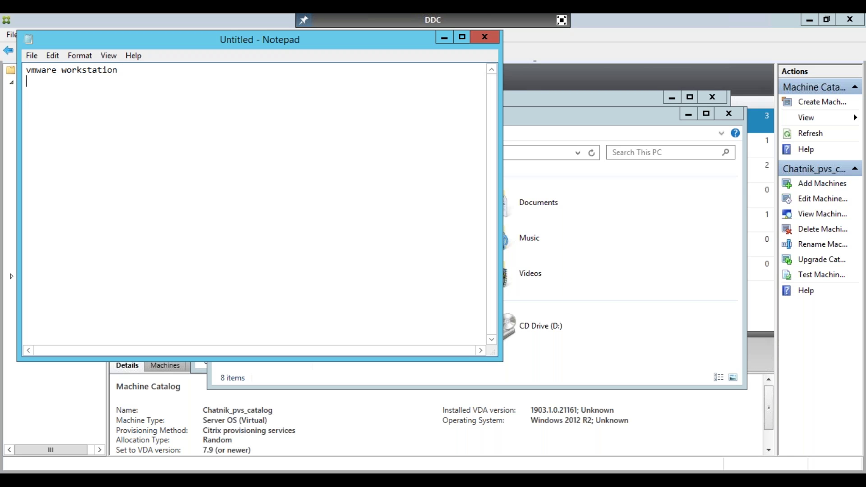
Add the line "vm (windows)--> DC" below the workstation line
type("vm --> DC")
key("Return")
left_click(41, 81)
type("()")
key("Left")
type("windows")
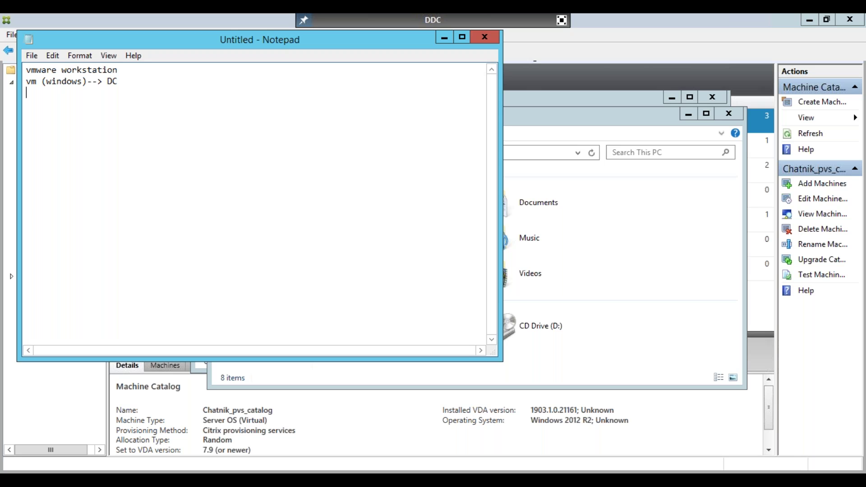
Add the line "vm (SUSE) --> XS" below the DC line and tidy the spacing around the arrows
type("vm (SUSE")
left_click(72, 92)
type("--> XS")
key("Left")
key("Left")
key("Left")
key("Left")
key("Left")
key("Left")
key("Left")
key("Left")
key("Left")
key("Right")
key("Up")
key("Right")
key("Right")
key("Right")
key("Right")
key("Right")
key("Right")
key("Right")
key("Right")
key("Right")
key("Down")
key("Up")
key("Up")
key("Right")
key("BackSpace")
key("Down")
key("Down")
key("Left")
key("Left")
key("Left")
key("Left")
key("Left")
key("Left")
key("Left")
key("Left")
key("Left")
Extend the SUSE line with the machine's resources: "--> 20GB RAm, 300GB"
left_click(117, 92)
type("--> 16")
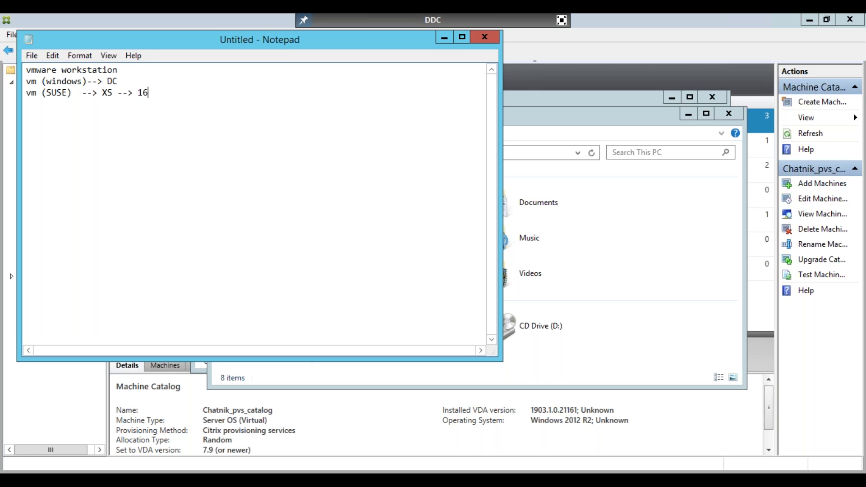
type("GB")
key("BackSpace")
key("BackSpace")
key("BackSpace")
key("BackSpace")
type("20GB R")
type("Am")
type(", ")
type("500")
type("GB")
key("BackSpace")
key("BackSpace")
key("BackSpace")
key("BackSpace")
key("BackSpace")
type("300GB")
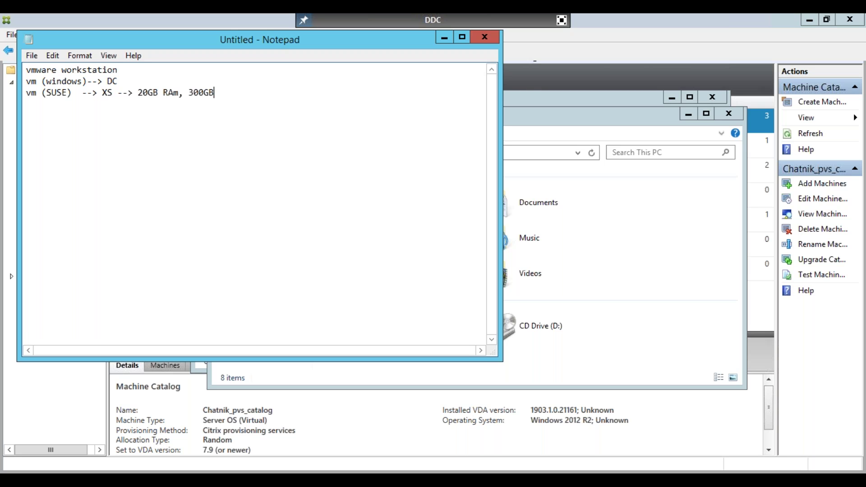
Start an indented line with the arrow "--->" below the SUSE line
key("Return")
key("Return")
key("BackSpace")
key("Tab")
key("Tab")
type("--->")
Append "/ Oracle VB" to the vmware workstation line
left_click_drag(119, 70, 27, 82)
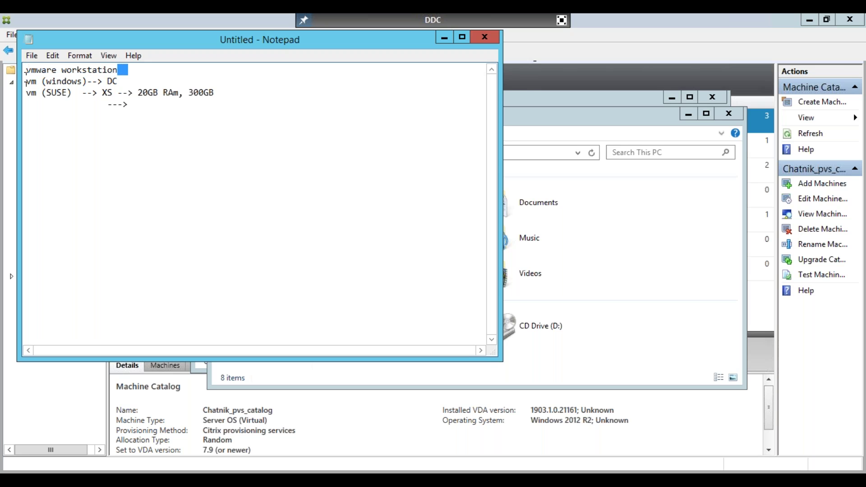
left_click(122, 71)
type("/ Oracle VB")
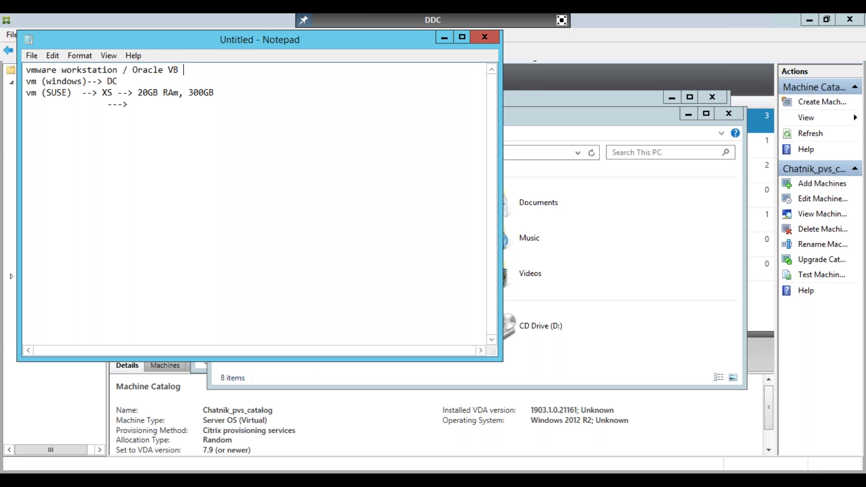